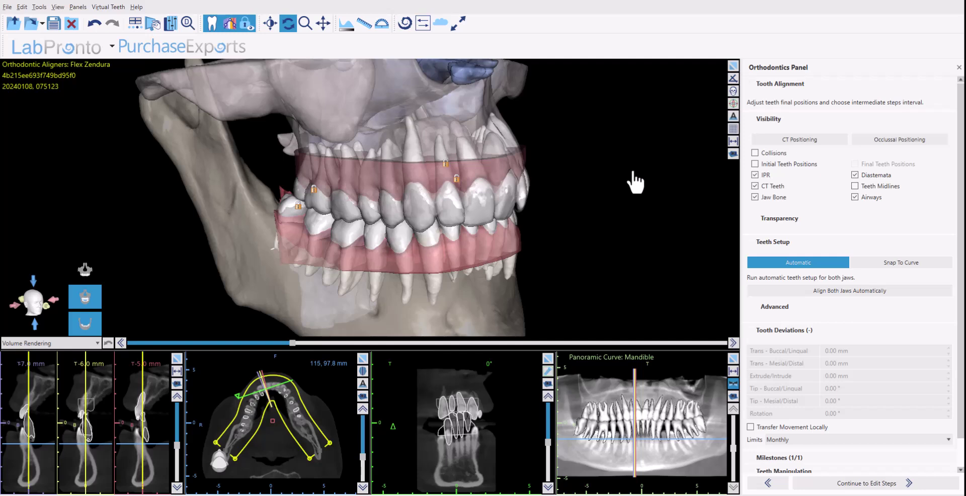
Check the software version information from the Help menu, then close it
click(137, 6)
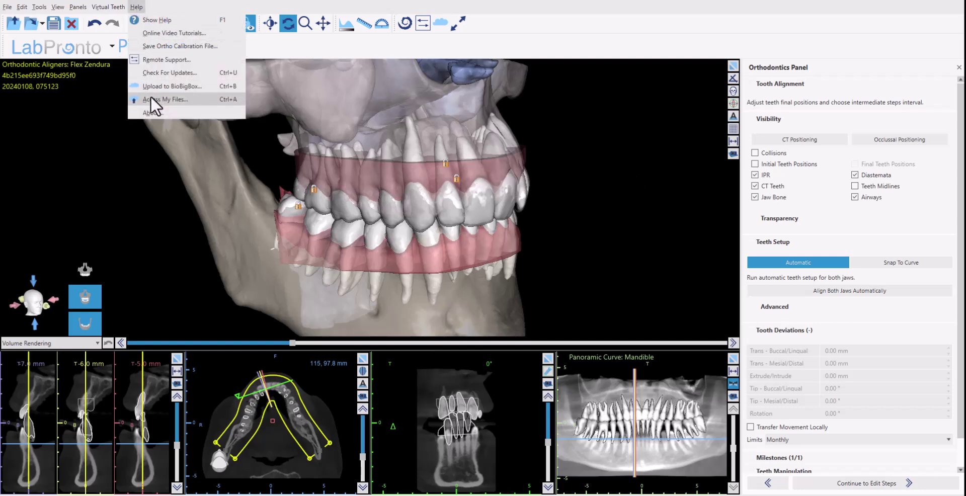
click(150, 113)
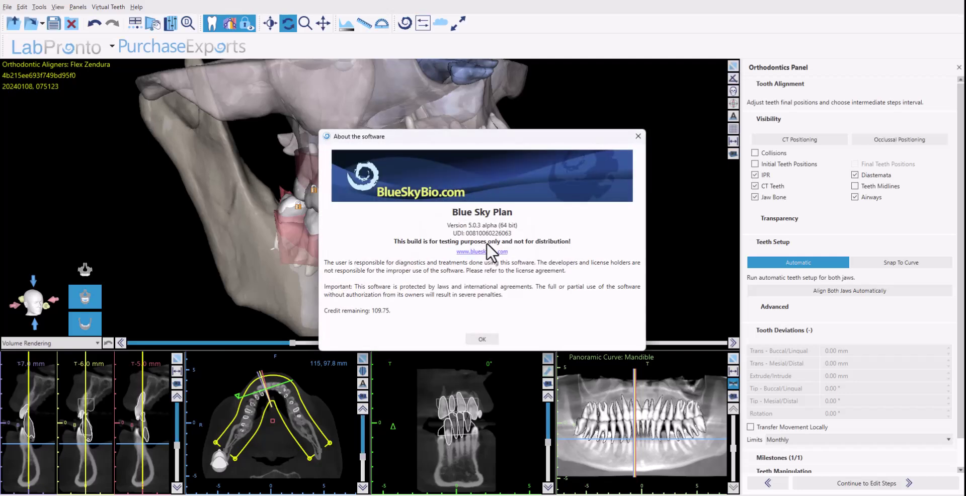
click(637, 137)
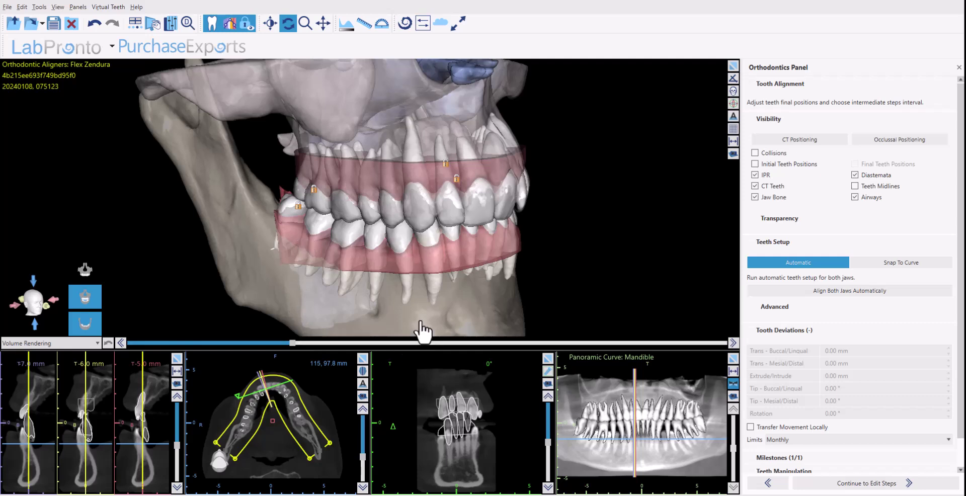
Compare the jaws' original CT positions with the closed occlusal bite from several angles
drag(638, 201, 667, 304)
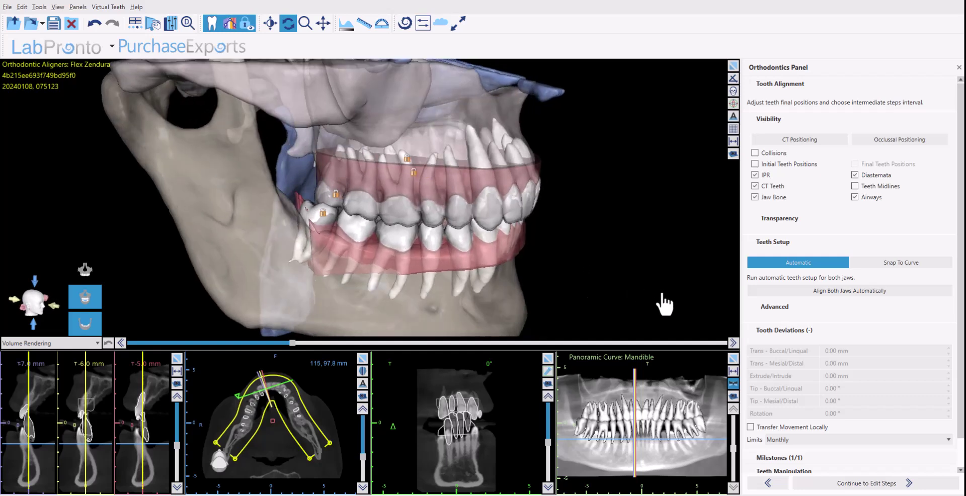
drag(666, 224, 594, 205)
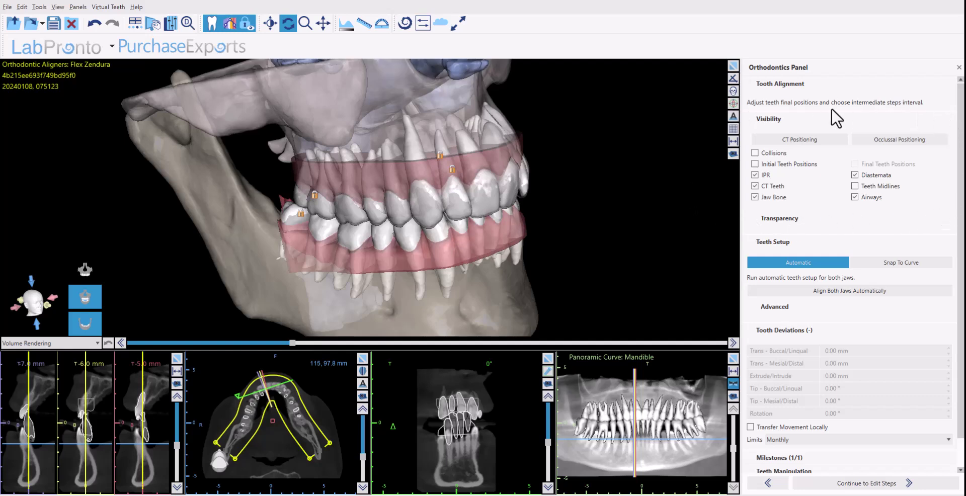
drag(647, 229, 604, 233)
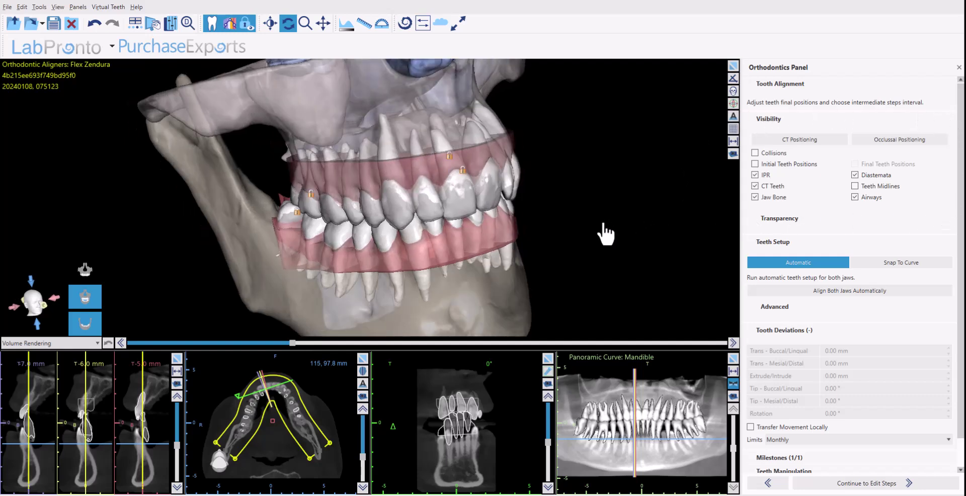
click(802, 141)
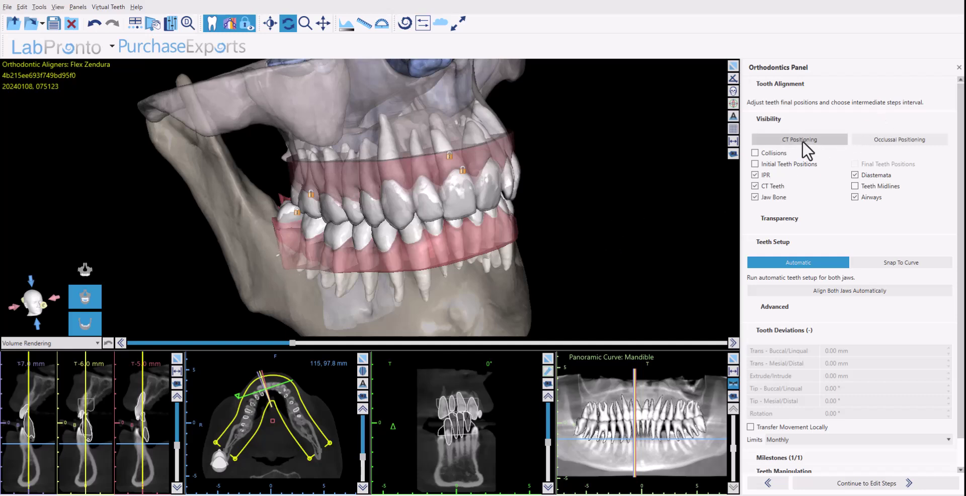
click(890, 140)
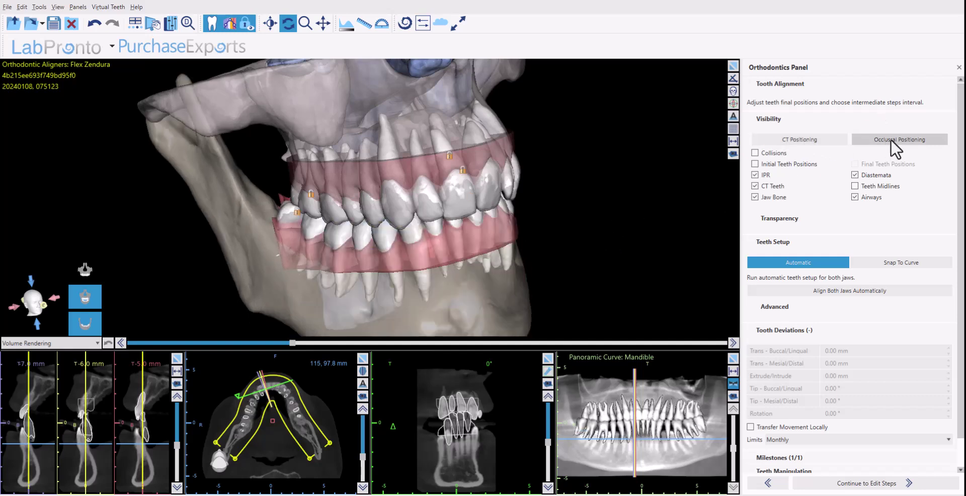
click(787, 141)
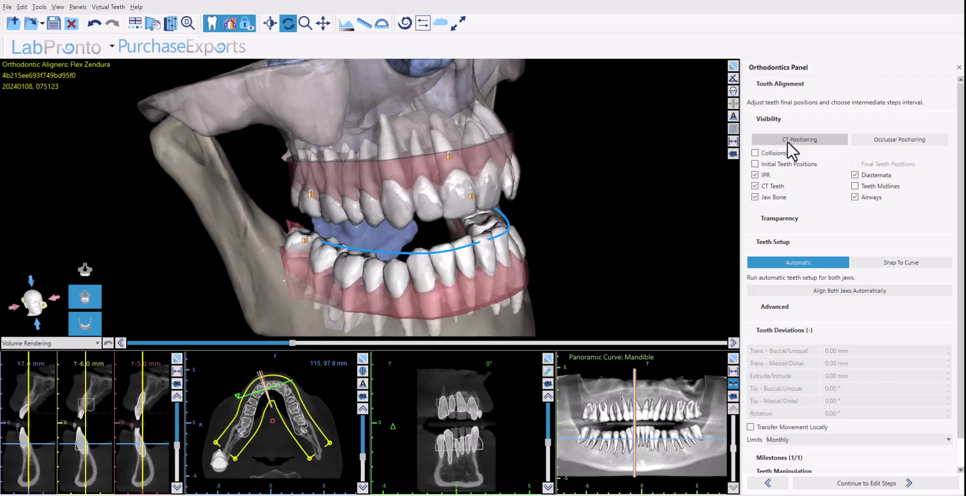
click(880, 138)
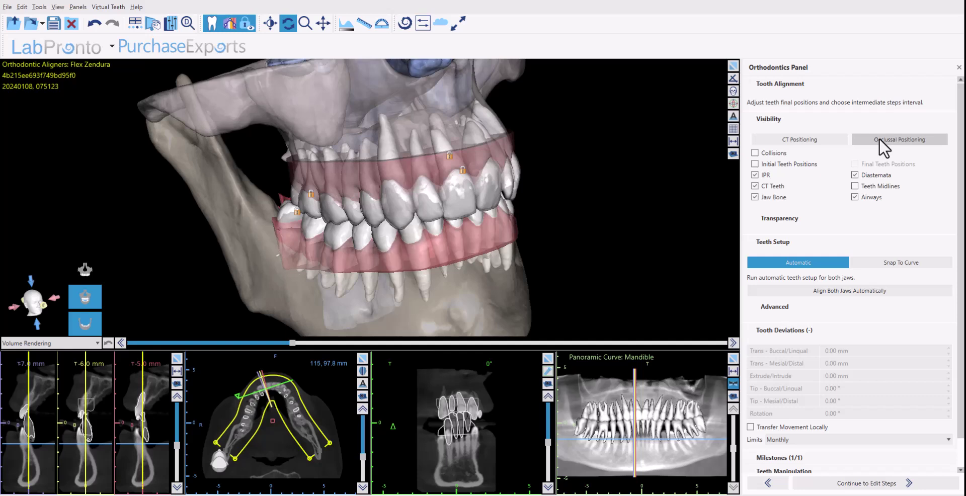
drag(594, 214, 680, 174)
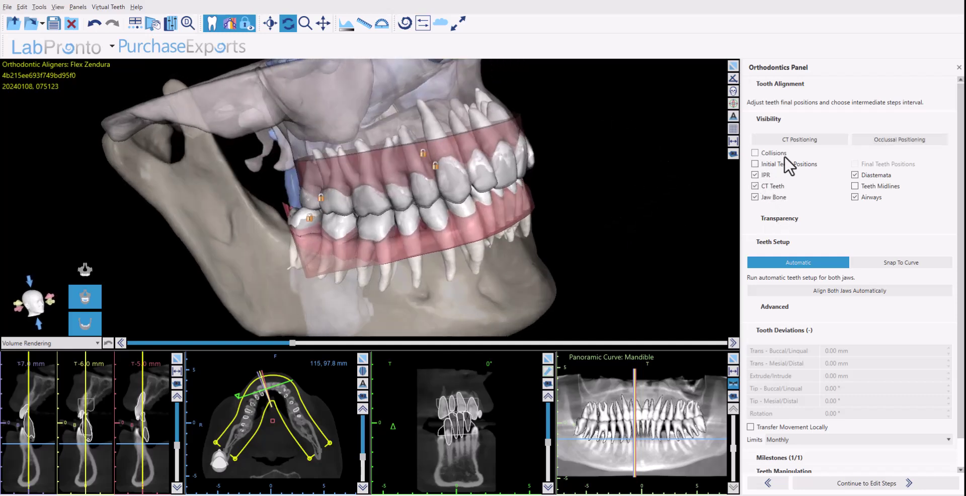
Toggle the CT teeth, jaw bone, airway and tooth midline displays off and back on
click(762, 187)
click(763, 197)
click(763, 198)
click(871, 196)
click(871, 197)
click(870, 185)
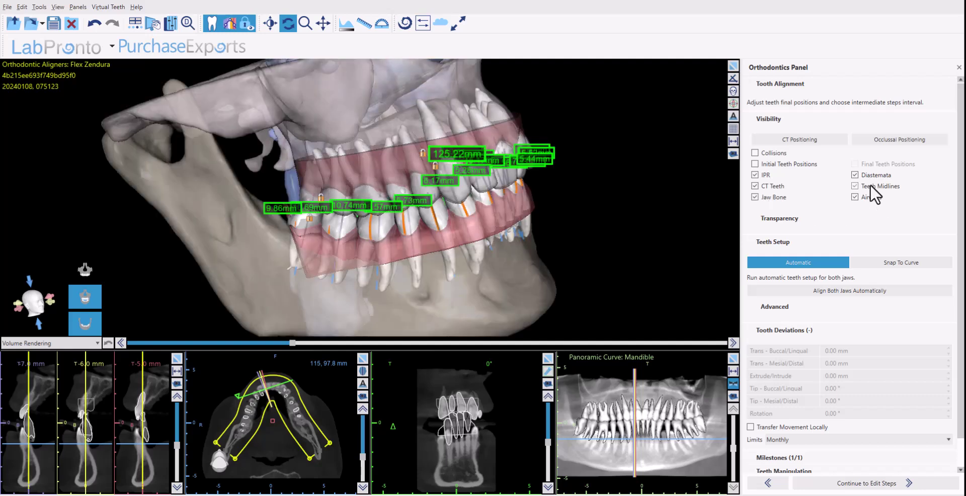
click(870, 185)
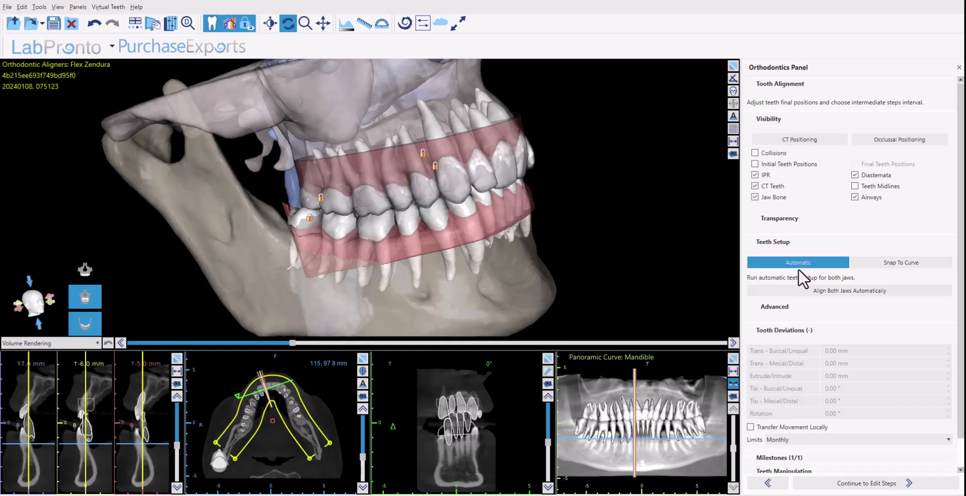
Align both jaws automatically, then pick a tooth to show its manipulator
click(828, 293)
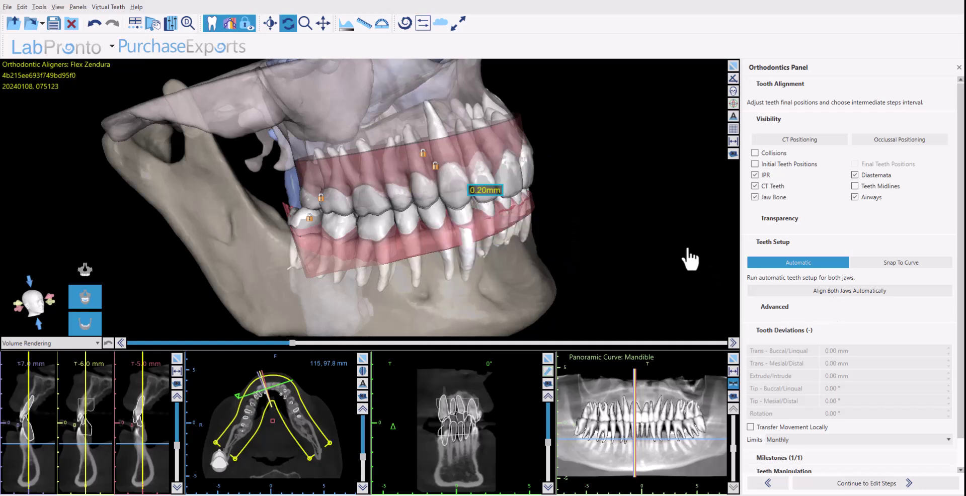
drag(304, 252, 433, 237)
drag(351, 244, 436, 210)
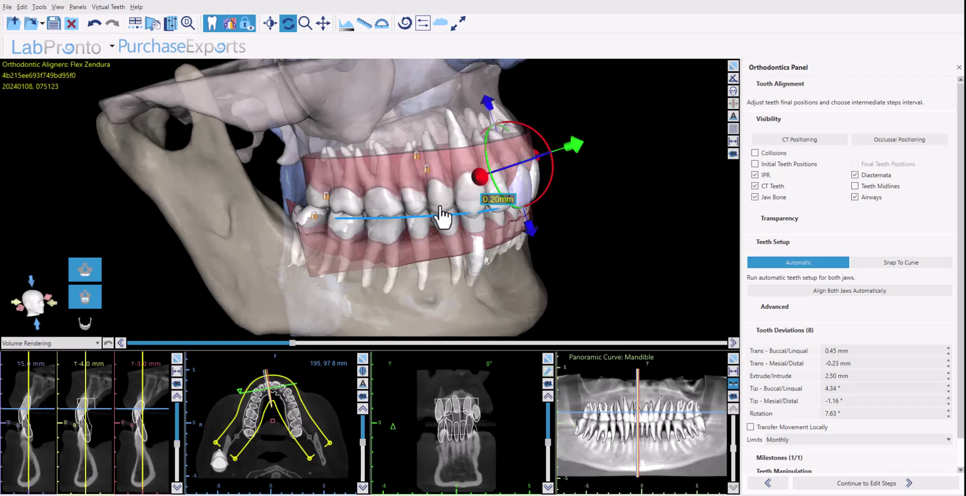
Tip the selected upper tooth buccolingually, then shift it slightly mesially and extrude it a little
click(442, 217)
drag(436, 322, 435, 313)
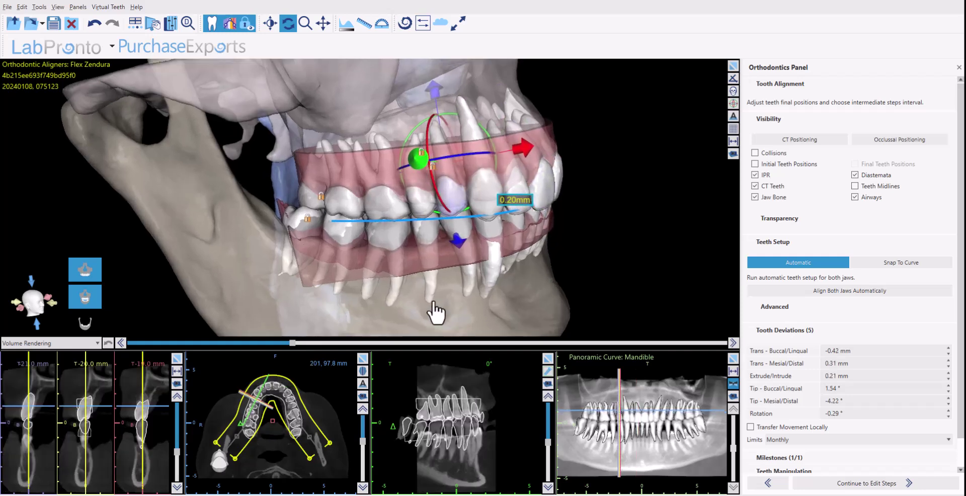
drag(194, 255, 234, 259)
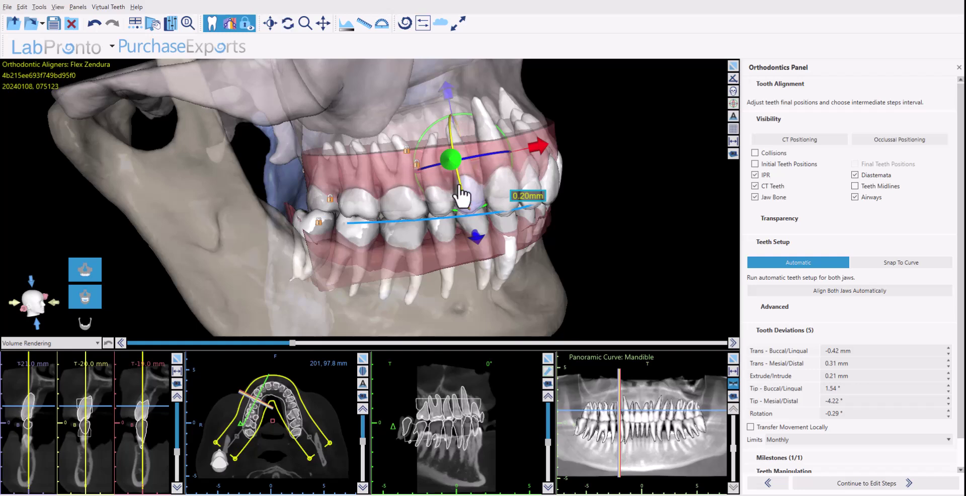
drag(460, 194, 463, 196)
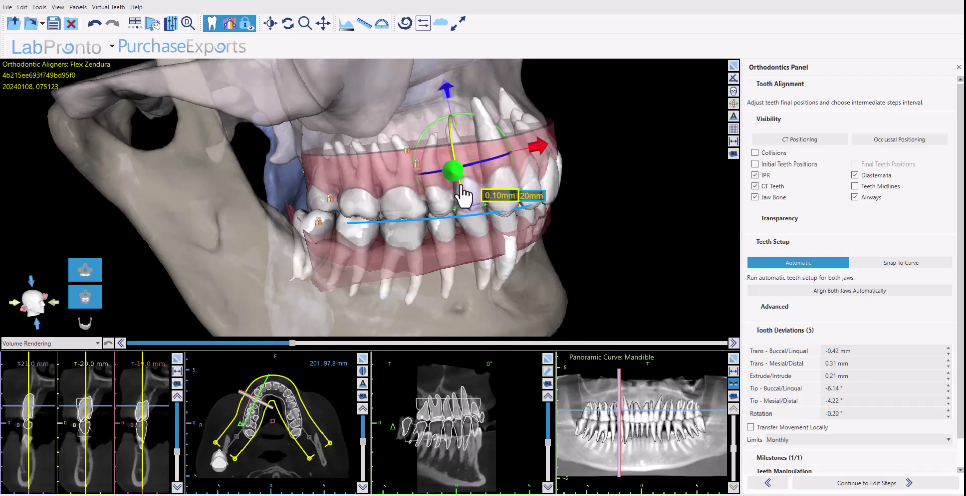
drag(461, 188, 460, 183)
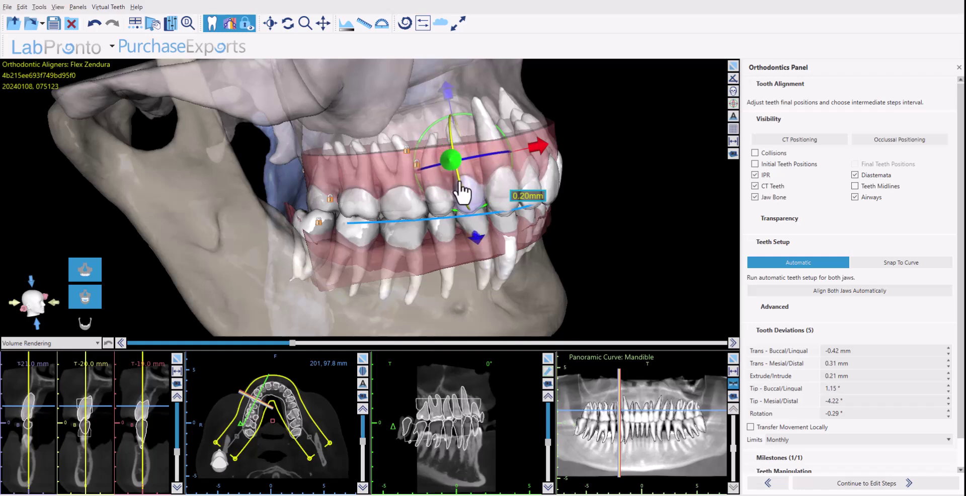
key(r)
drag(461, 191, 460, 184)
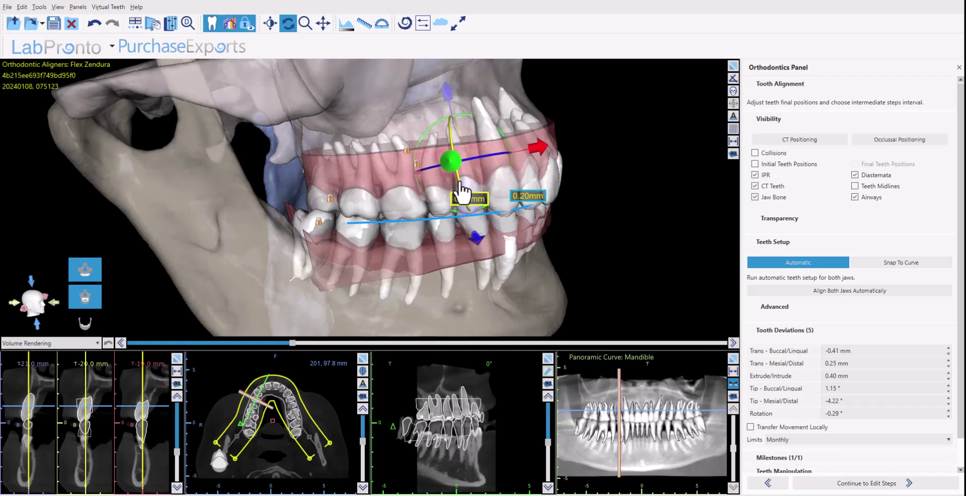
drag(460, 182, 460, 183)
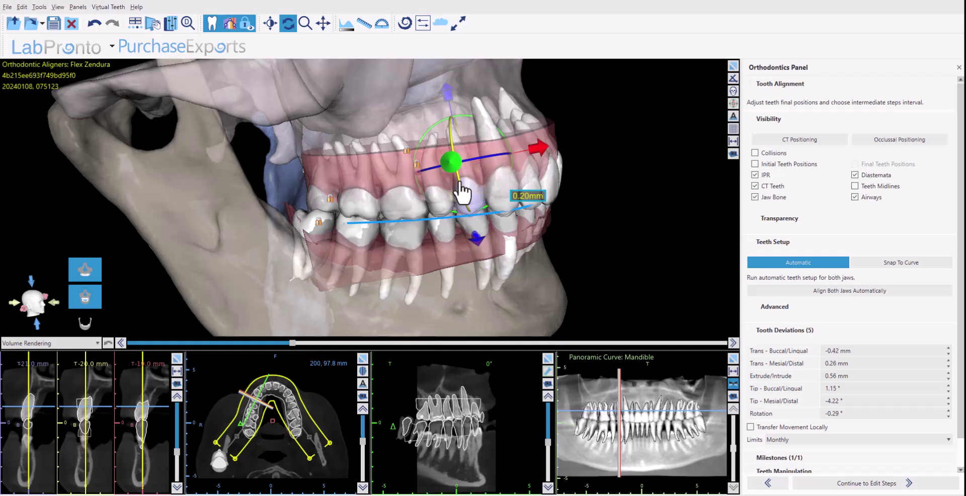
drag(460, 191, 460, 191)
Select the neighbouring tooth and turn the model toward a frontal view
click(442, 214)
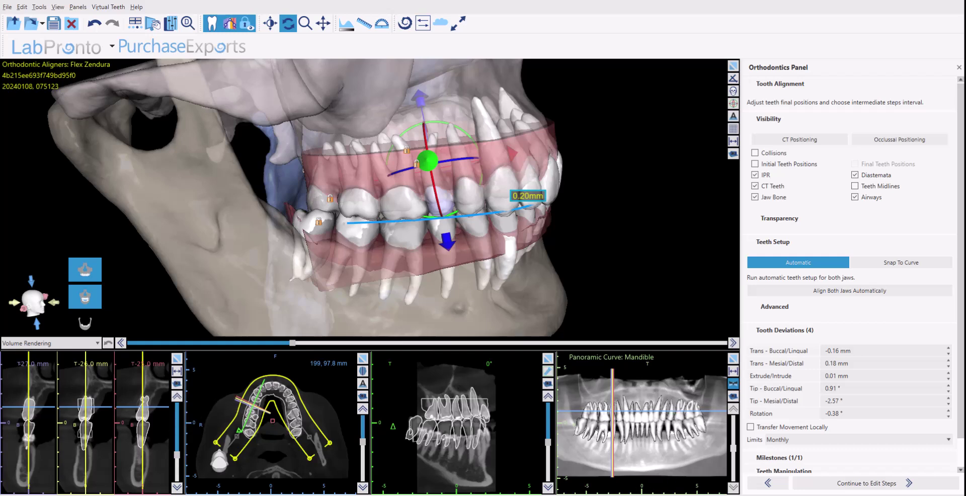
drag(636, 297, 591, 303)
drag(287, 306, 222, 265)
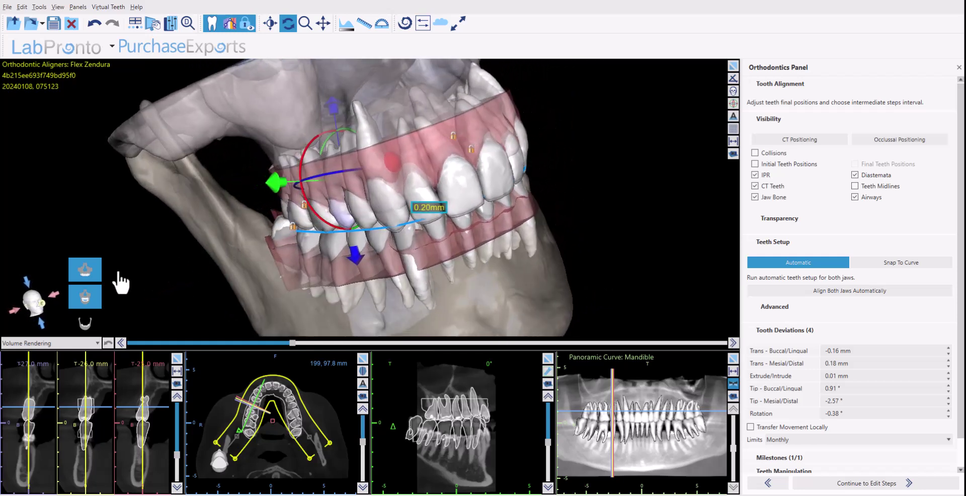
Hide the lower jaw and airway, check each arch occlusally, then show both jaws side-on, zoomed in
click(89, 301)
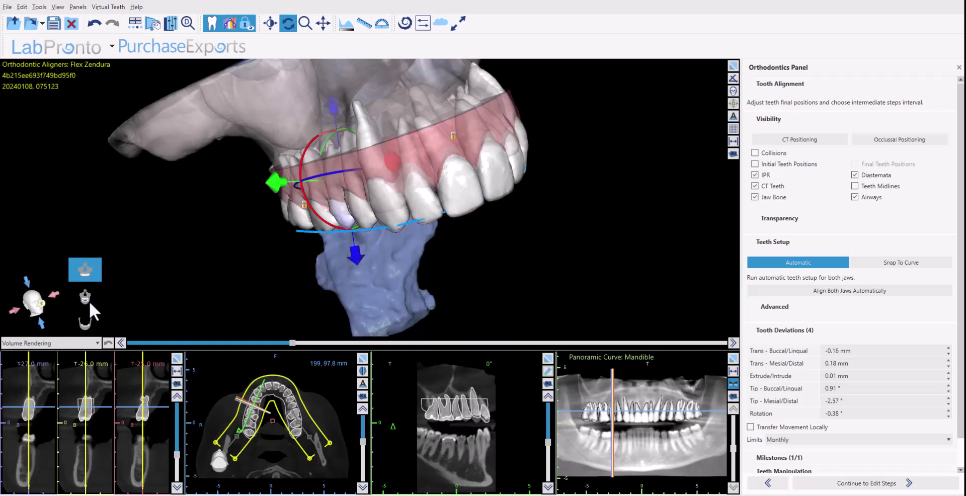
drag(282, 295, 166, 240)
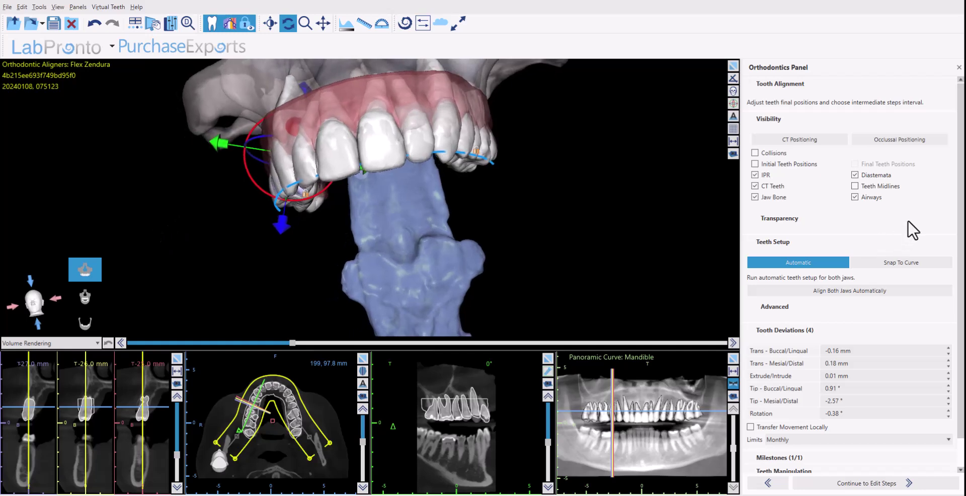
click(863, 196)
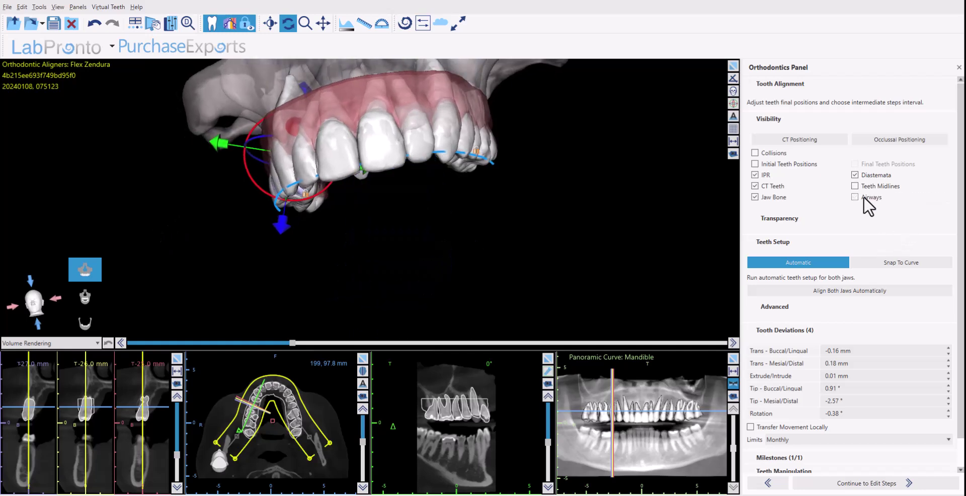
click(86, 327)
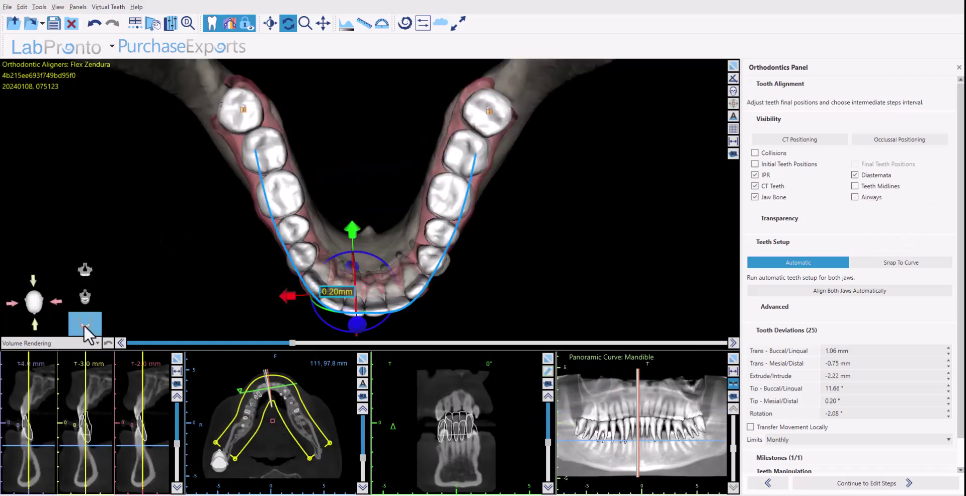
click(85, 269)
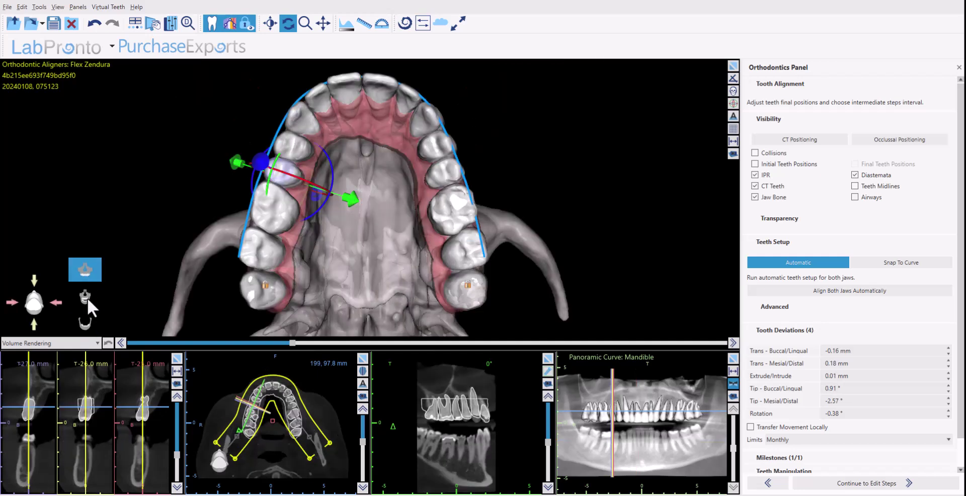
click(85, 297)
drag(160, 264, 332, 274)
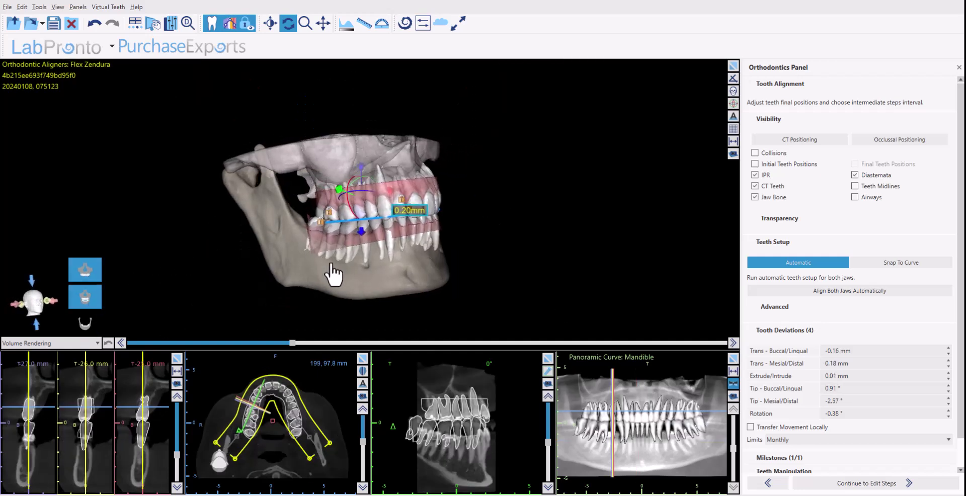
scroll(438, 274, up, 5)
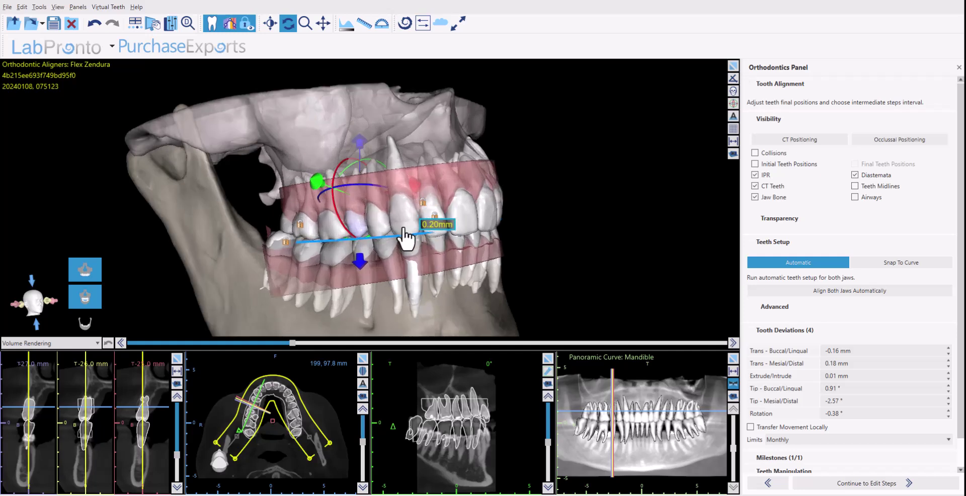
Select all teeth from the right-click menu on the model
right_click(405, 237)
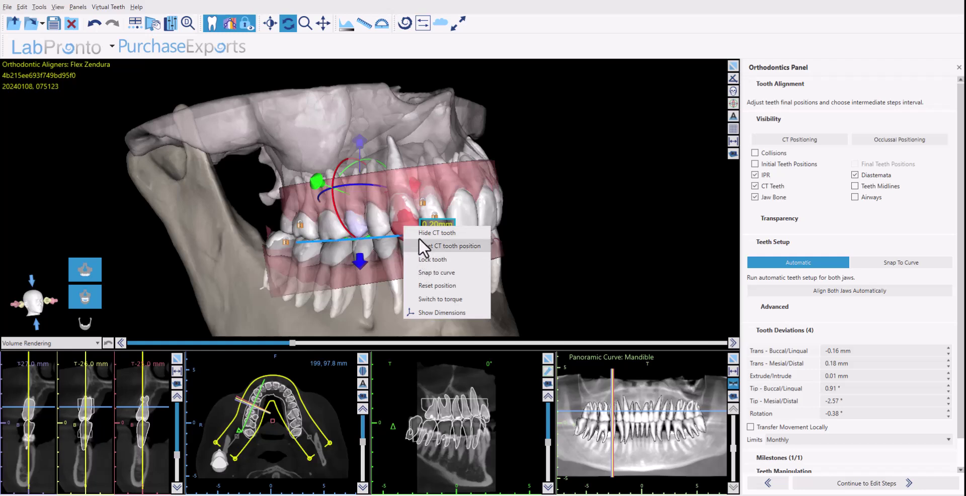
click(153, 290)
drag(154, 291, 241, 286)
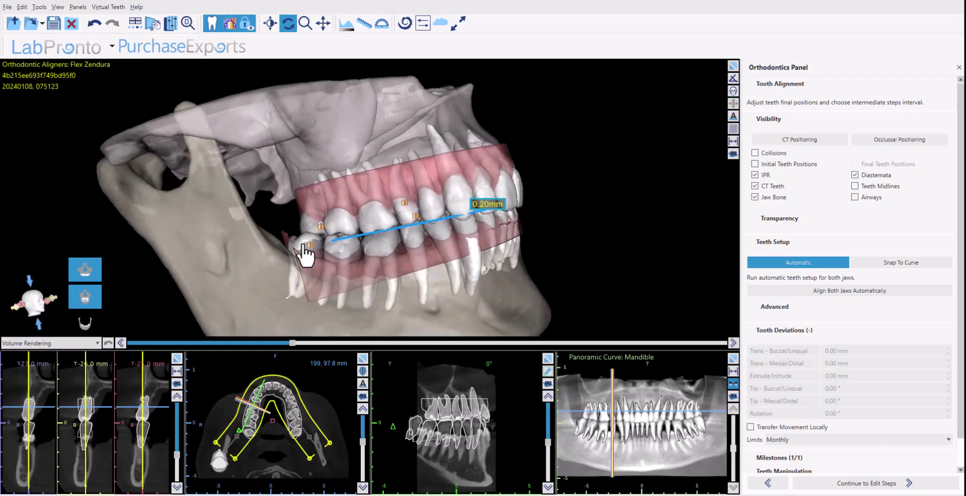
right_click(370, 185)
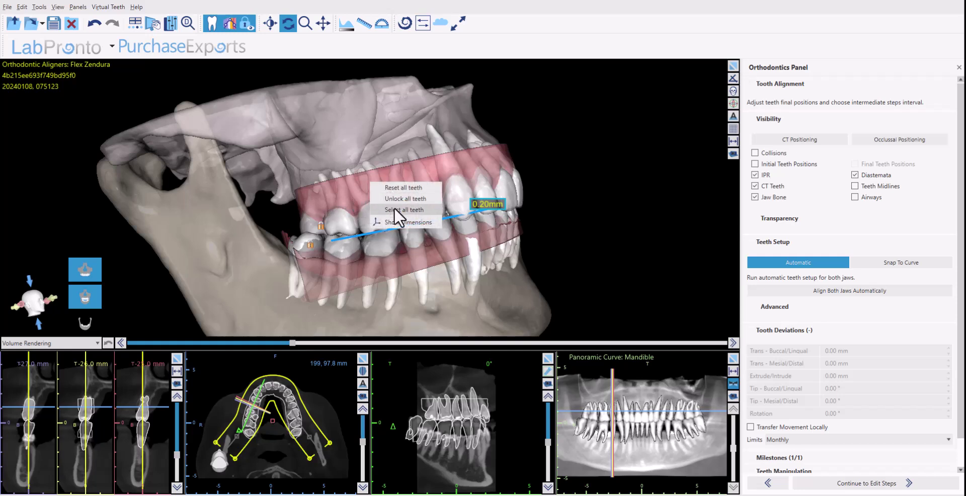
click(610, 207)
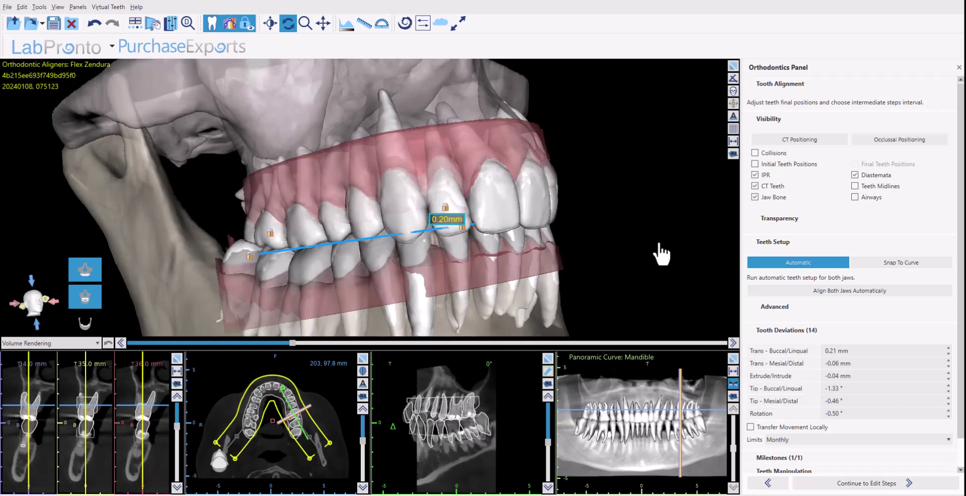
Turn on Teeth Midlines with width measurements and step through the teeth in occlusal view
click(855, 186)
drag(590, 306, 585, 233)
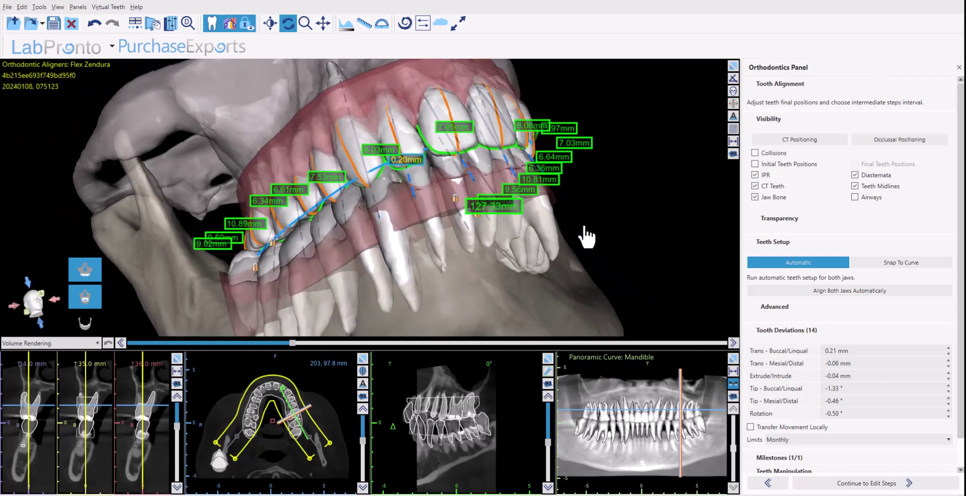
click(86, 297)
drag(372, 232, 272, 93)
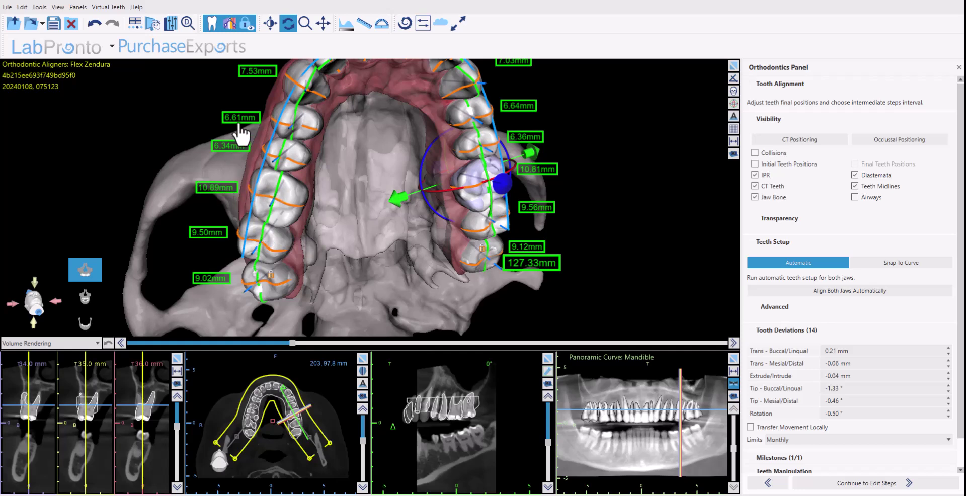
key(Tab)
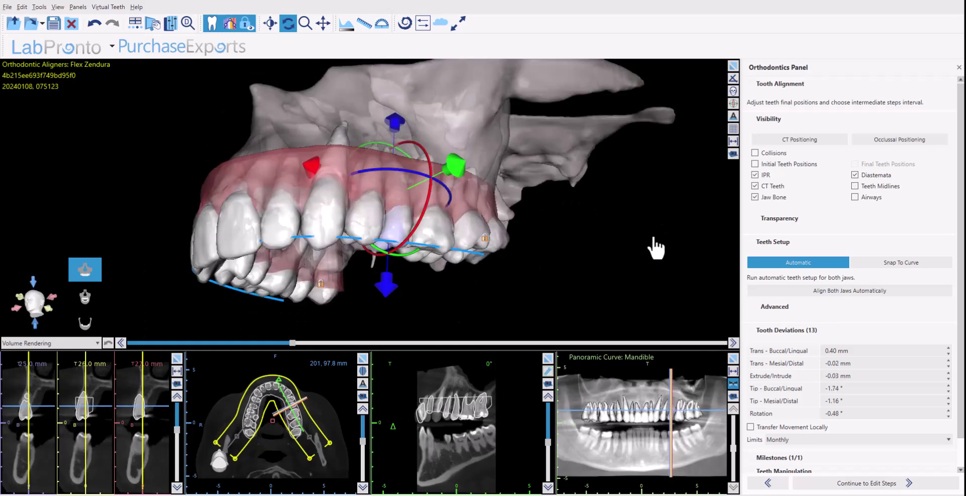
Switch Teeth Setup to Snap To Curve and choose Reset all teeth
click(900, 263)
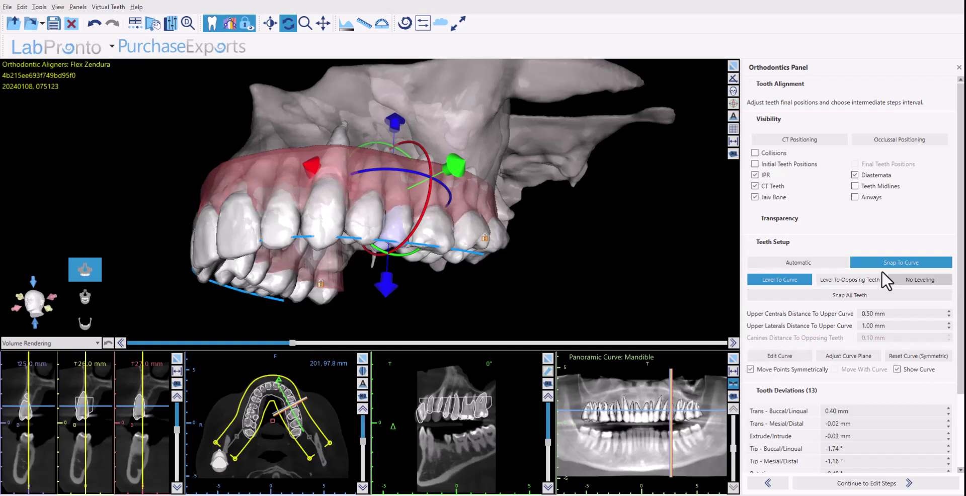
right_click(240, 175)
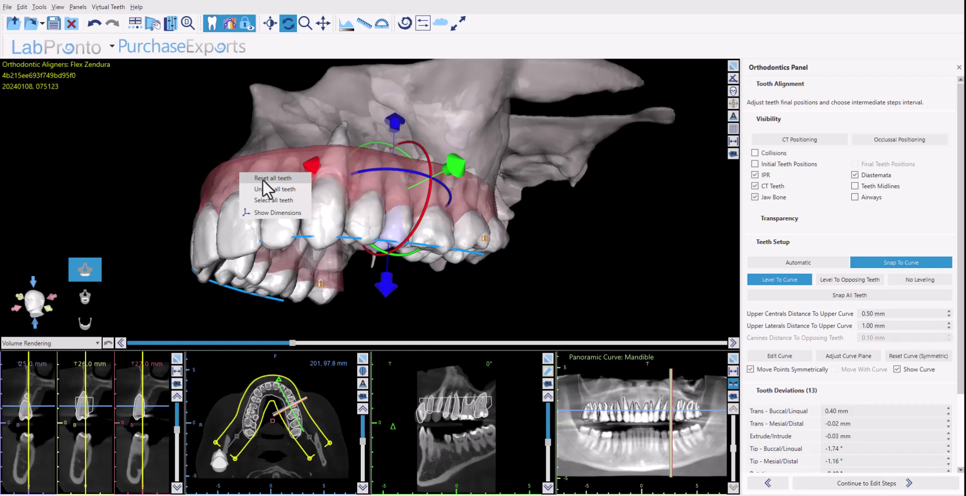
click(263, 179)
drag(151, 208, 323, 156)
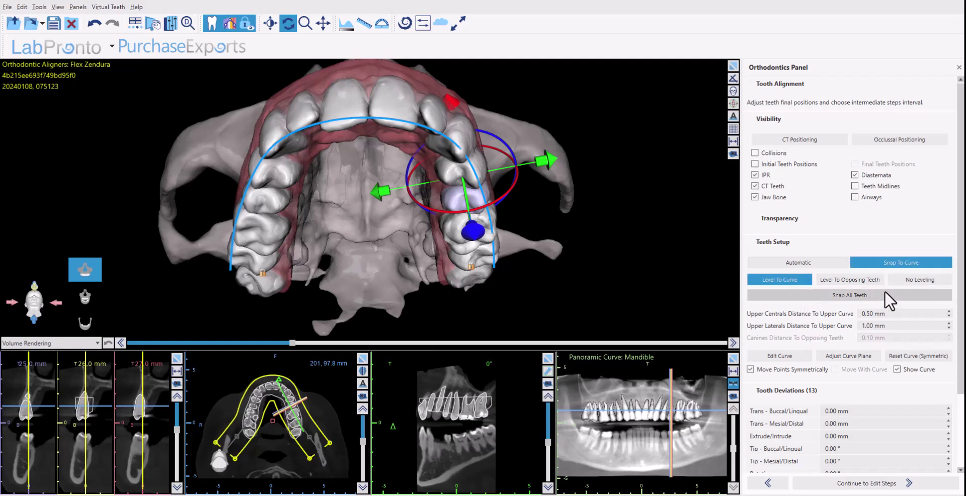
Edit the upper arch curve, widening and lengthening it to about 120.38 mm
click(792, 357)
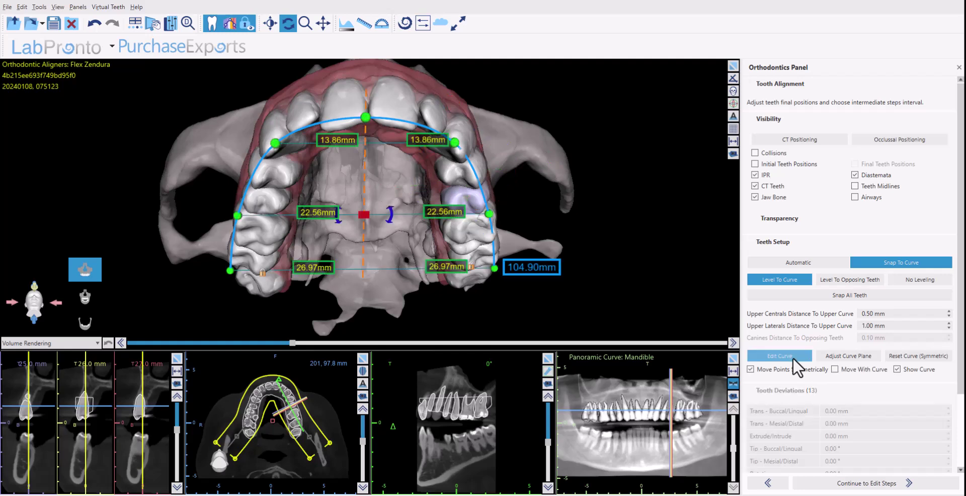
mouse_move(509, 294)
mouse_down()
mouse_move(485, 303)
mouse_move(520, 298)
mouse_up()
mouse_move(498, 332)
mouse_down()
mouse_move(493, 312)
mouse_move(494, 325)
mouse_up()
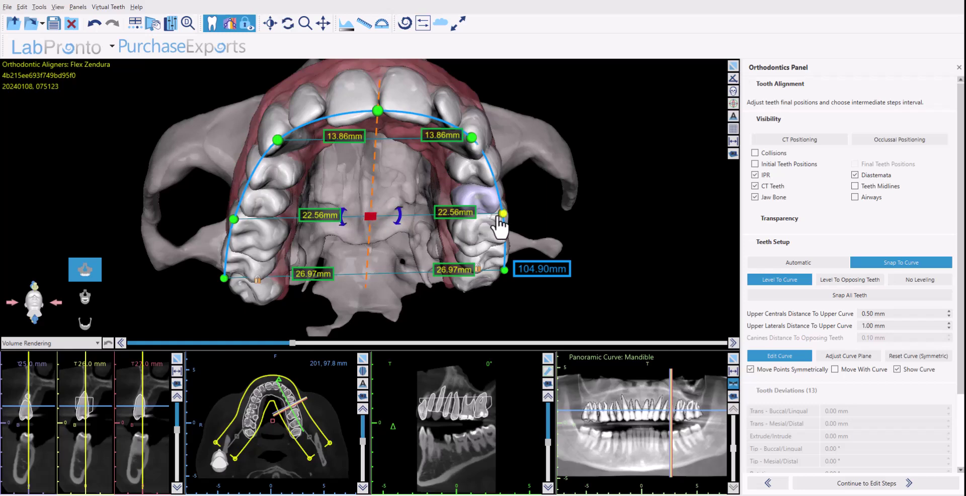
drag(500, 217, 502, 218)
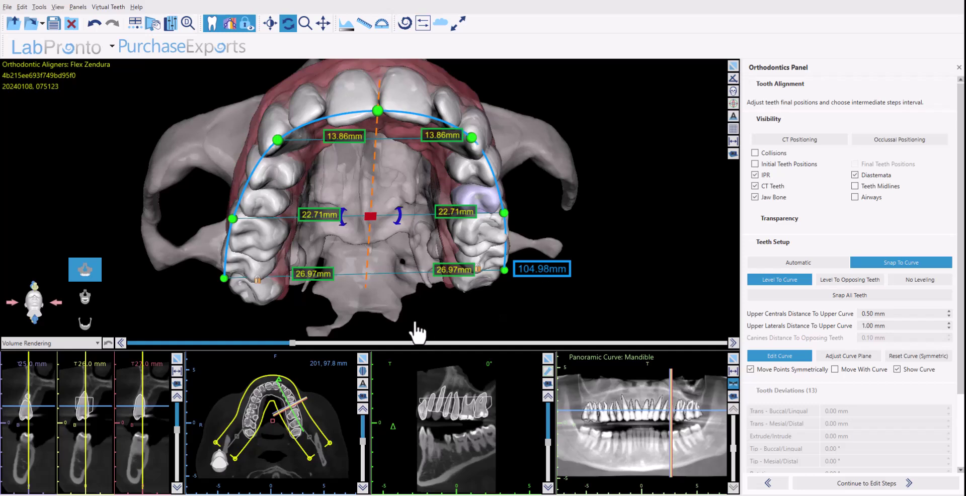
drag(420, 327, 391, 254)
drag(507, 253, 503, 287)
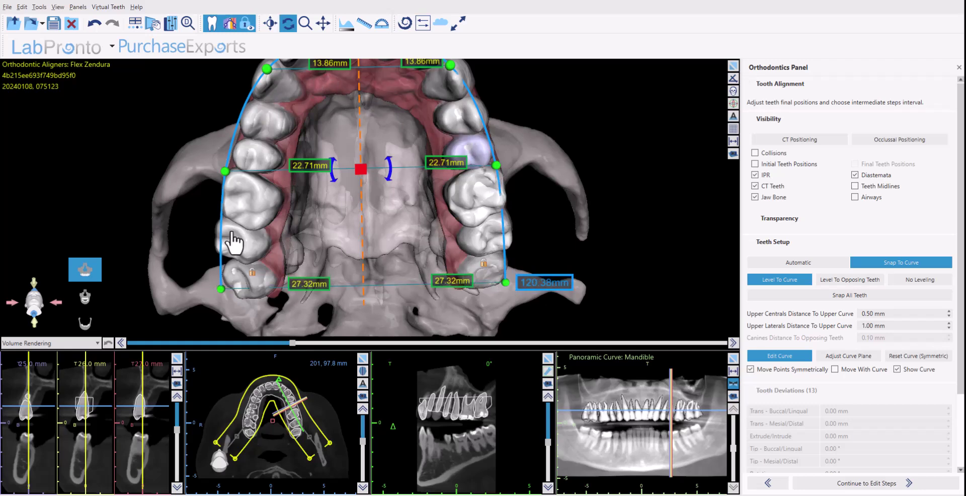
drag(514, 105, 511, 111)
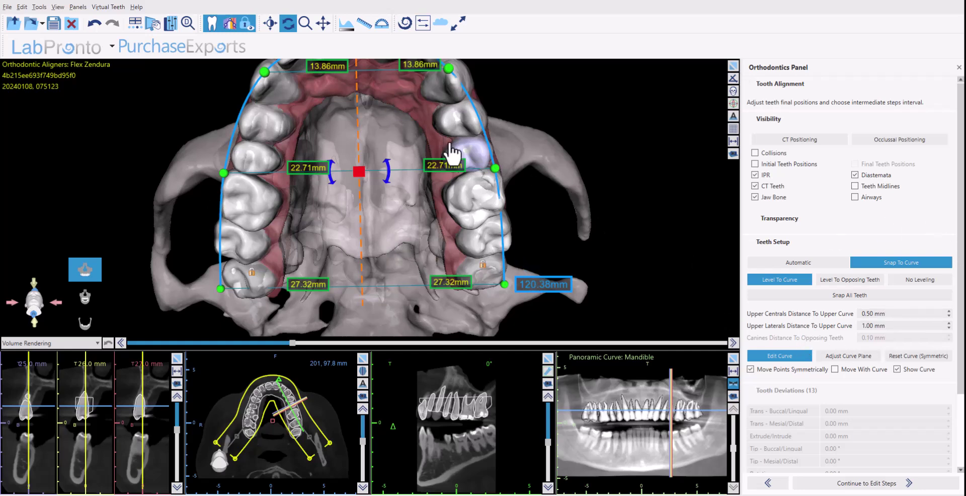
drag(187, 108, 196, 224)
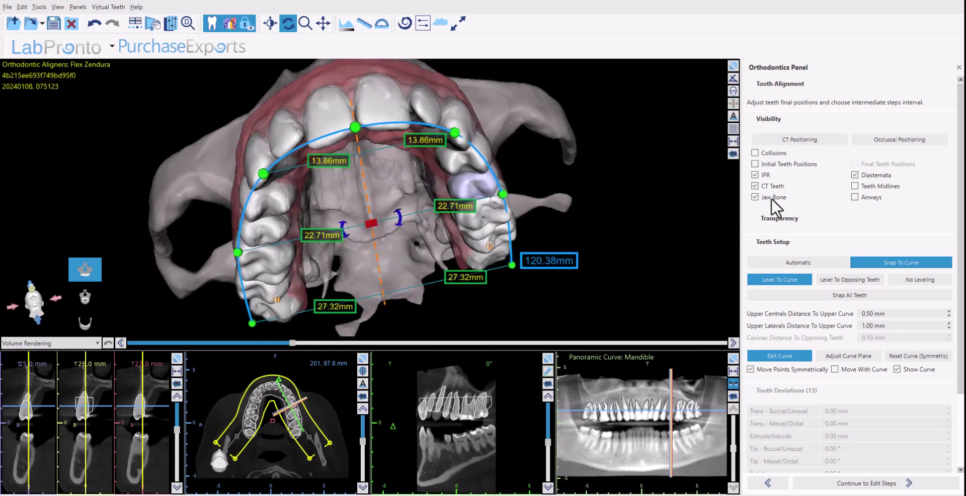
Snap all upper teeth onto the curve, then select the lateral and central incisors
click(849, 297)
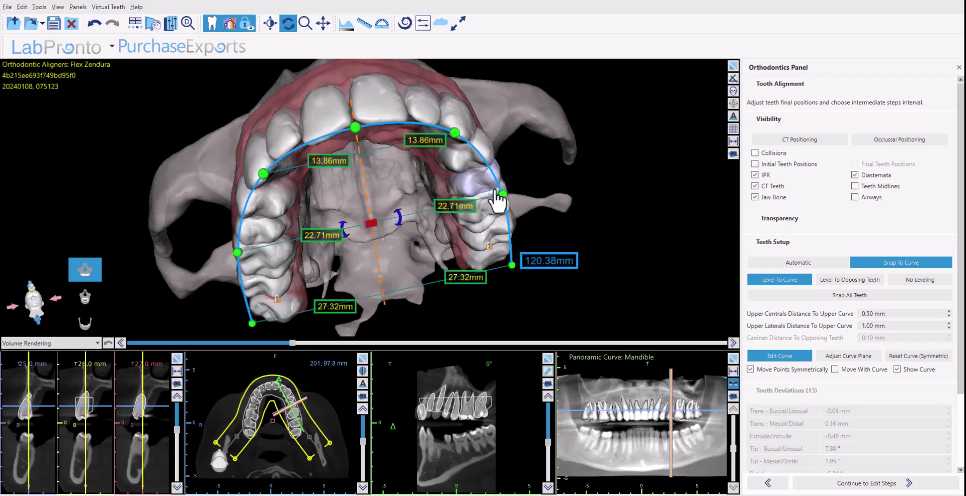
click(427, 129)
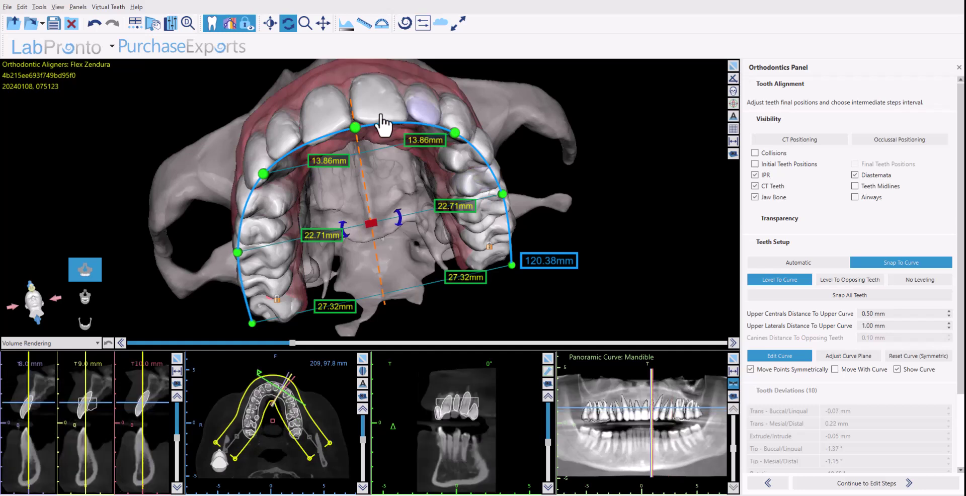
click(382, 120)
drag(268, 97, 240, 42)
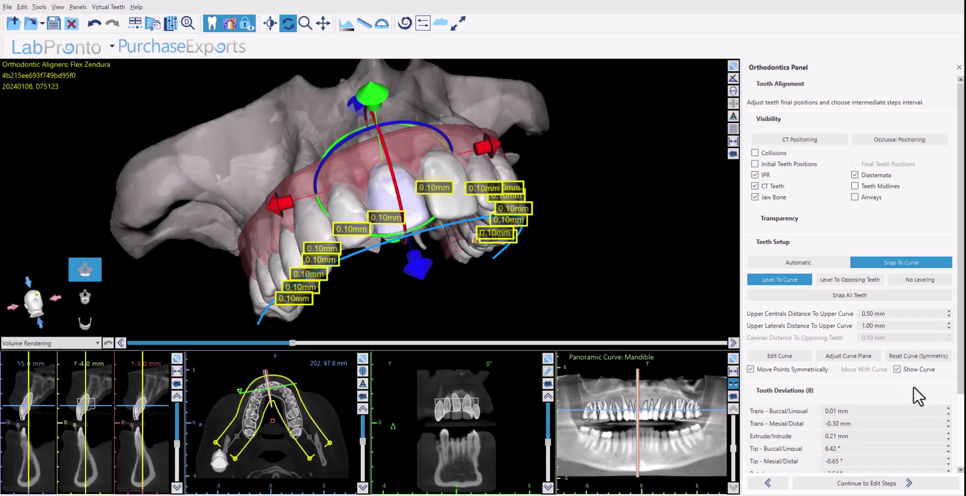
Hide the arch curve, select the canine, and view it from occlusal, side and frontal angles
click(896, 369)
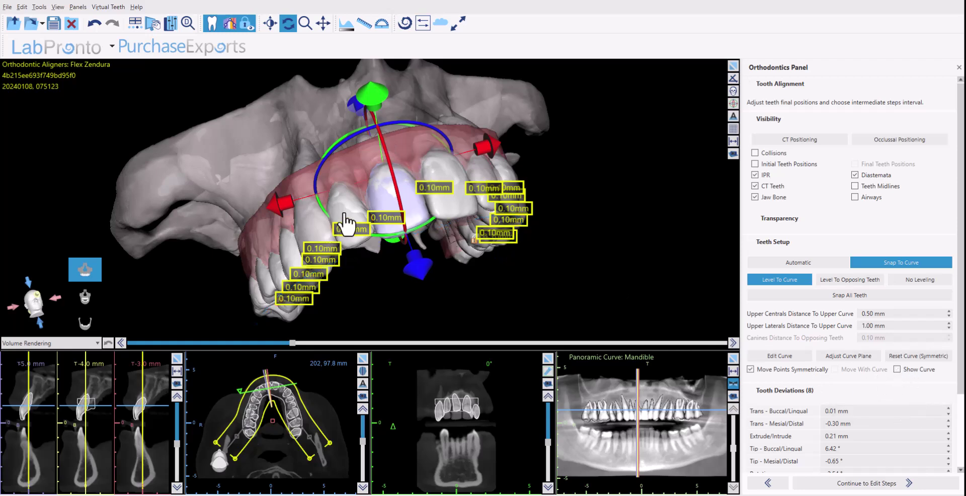
click(332, 228)
click(289, 256)
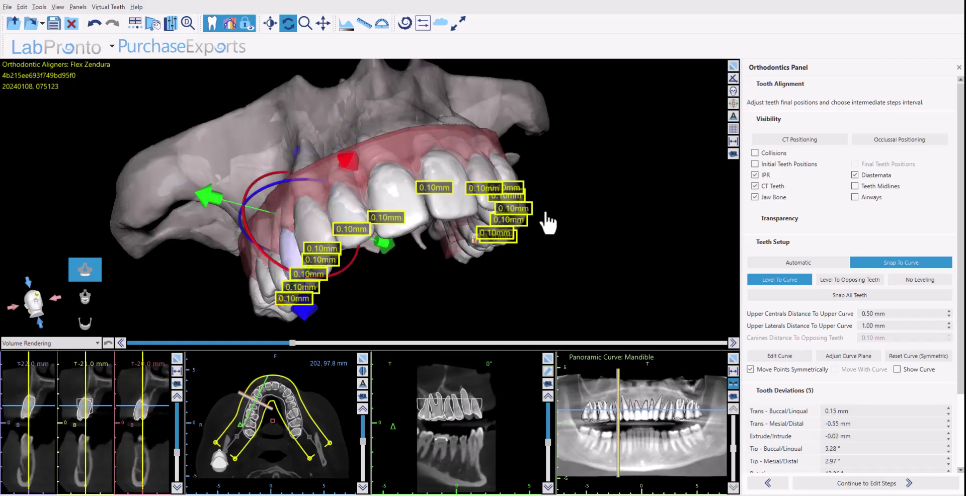
drag(560, 314, 415, 282)
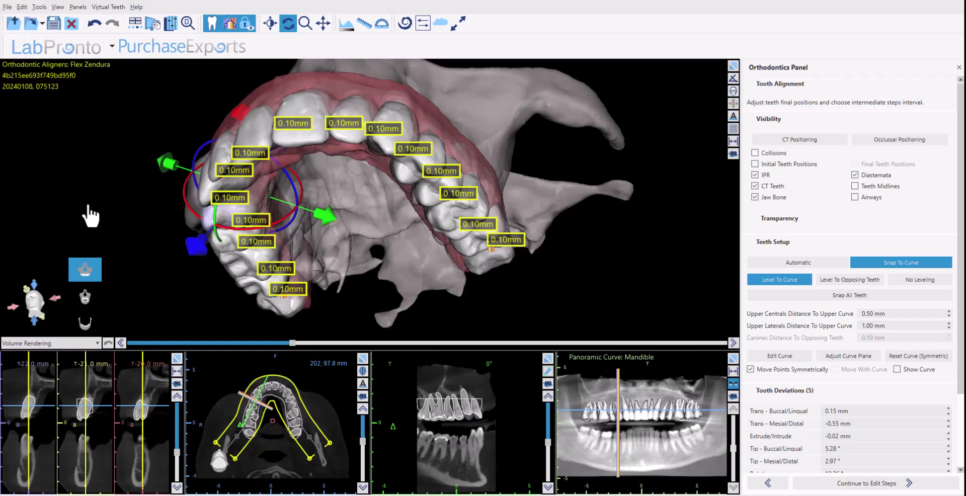
drag(111, 128, 248, 175)
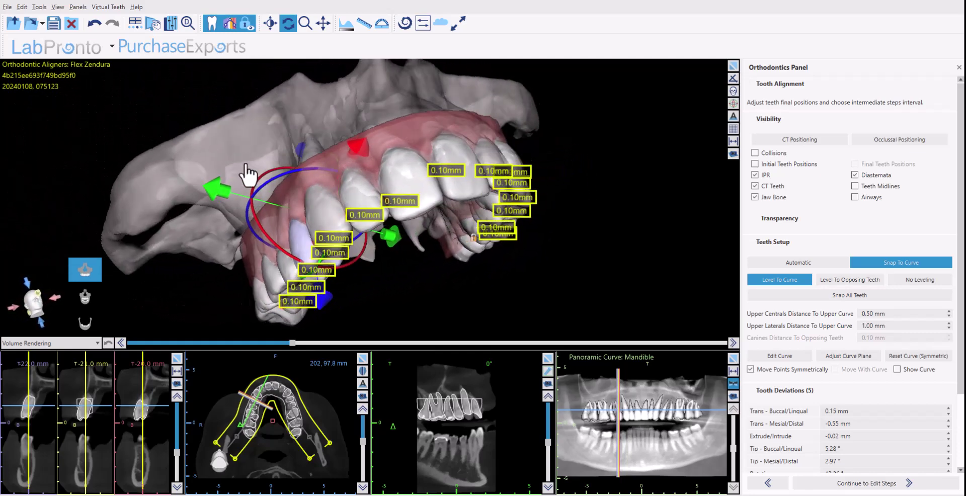
drag(705, 248, 590, 308)
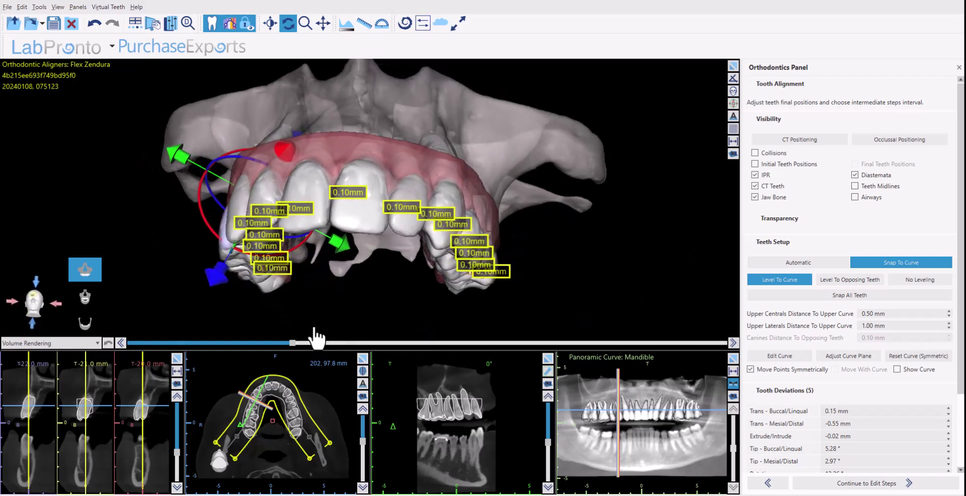
drag(523, 267, 679, 229)
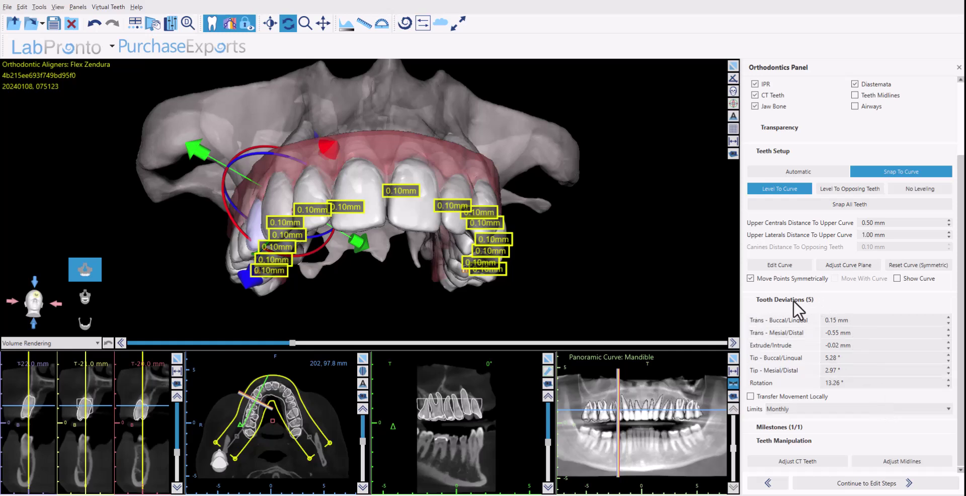
Tilt the upper central incisor slightly buccolingually, adjust its Tip value, and keep Monthly limits
click(398, 222)
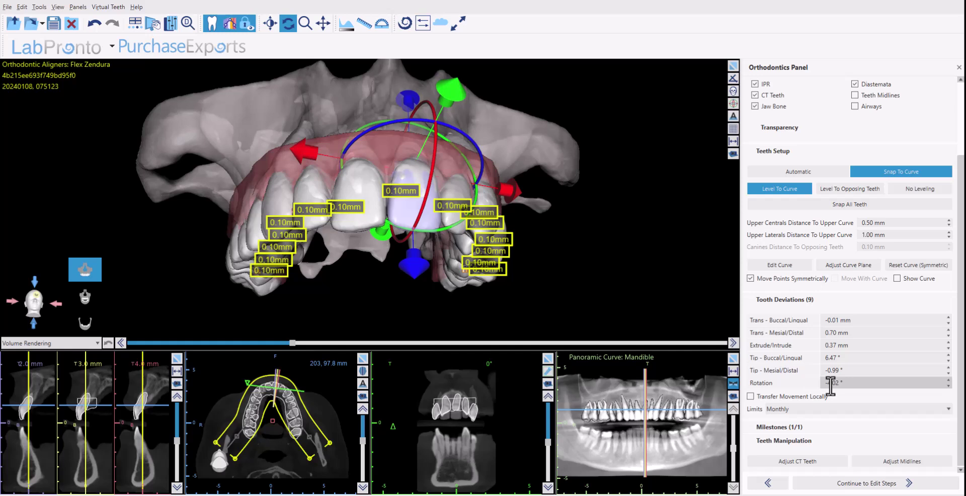
click(433, 185)
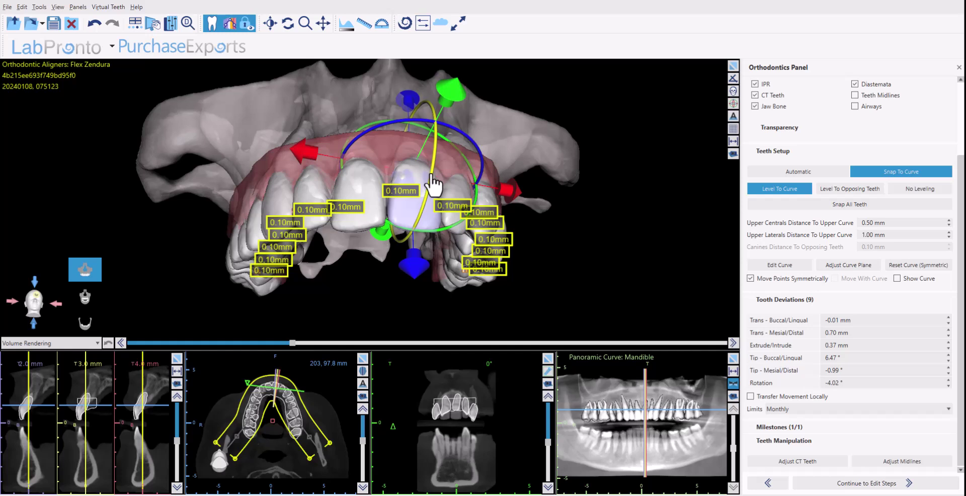
drag(431, 175, 440, 191)
click(848, 358)
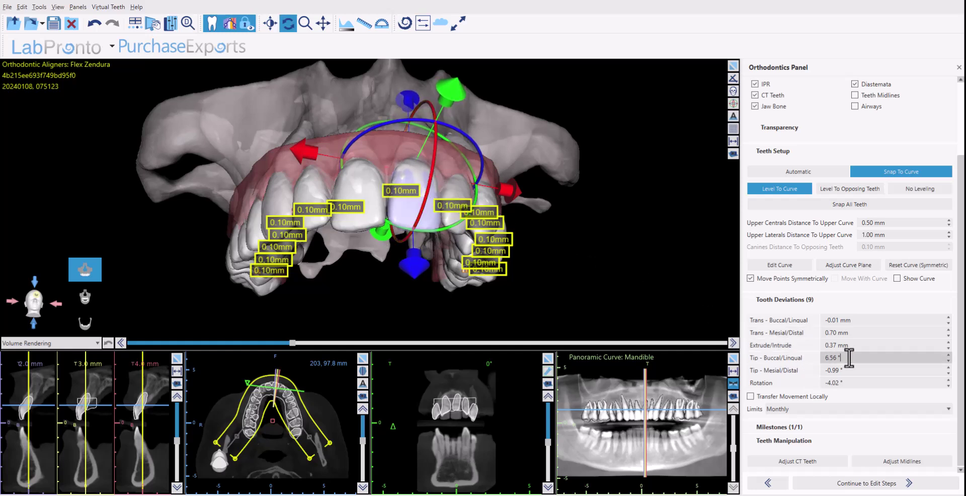
click(826, 345)
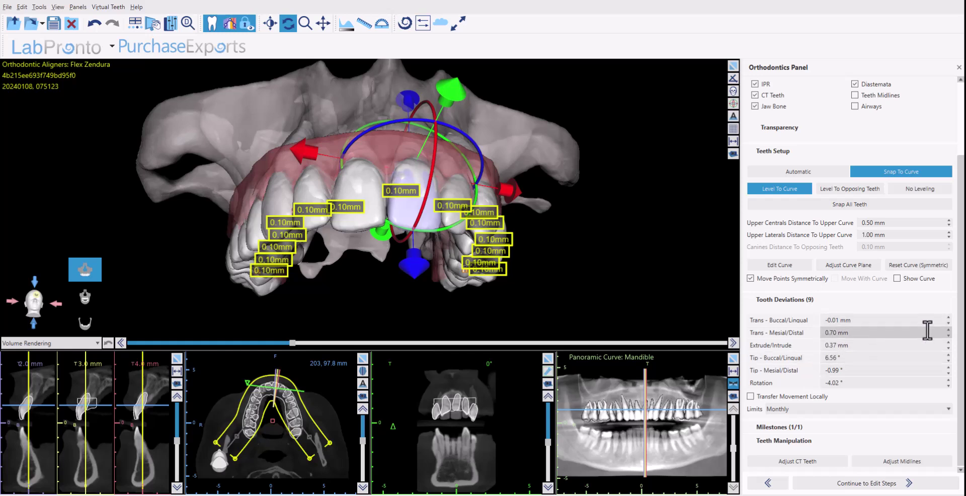
scroll(948, 325, up, 5)
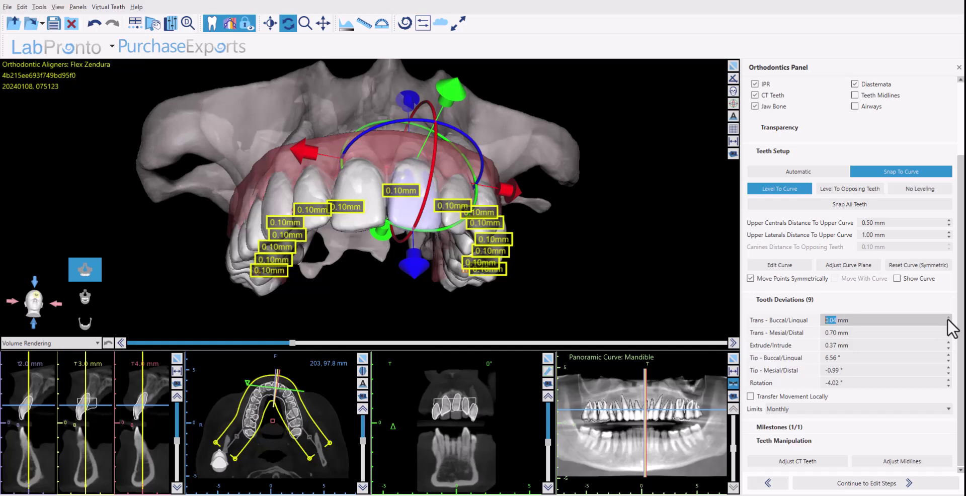
scroll(948, 322, down, 5)
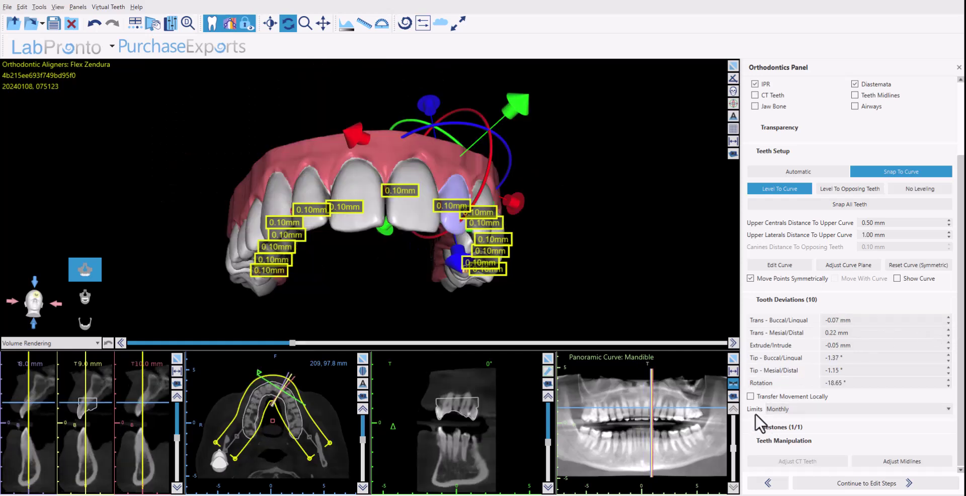
click(787, 408)
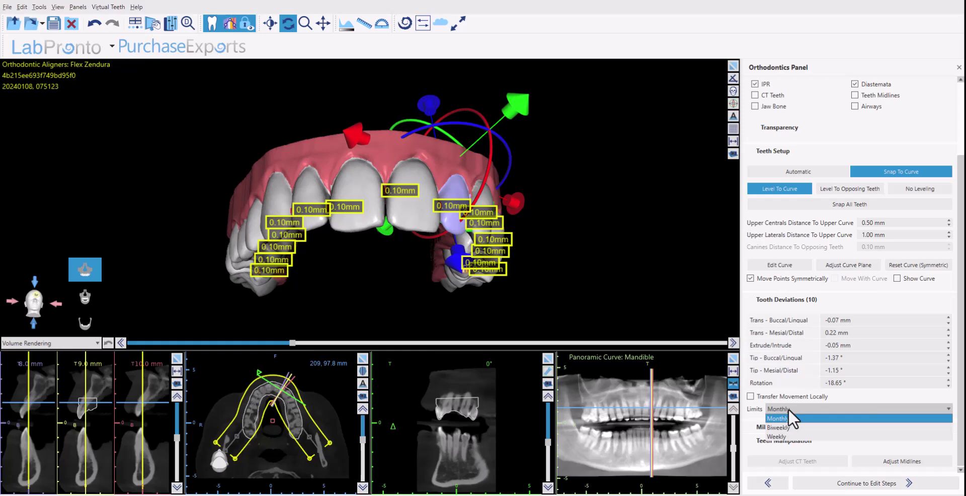
click(788, 408)
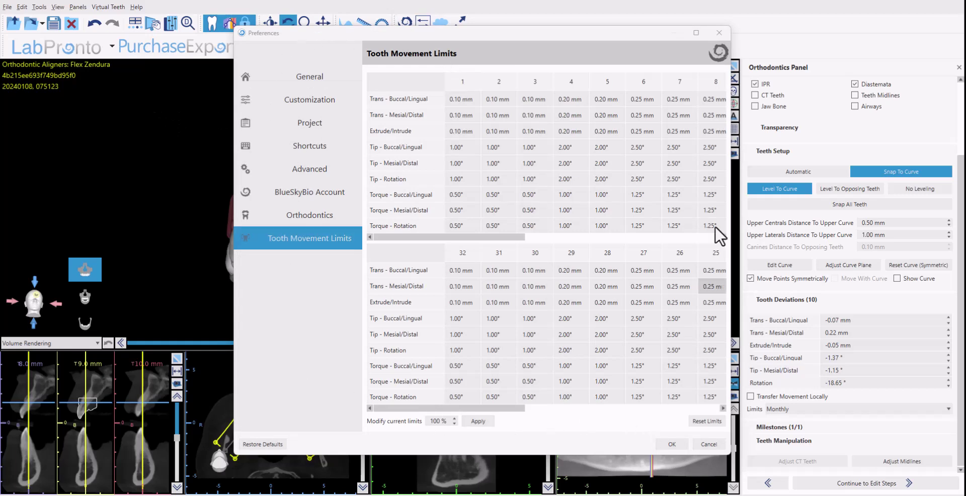
Review the Tooth Movement Limits table unchanged, close Preferences, and open the Limits schedule list
click(49, 20)
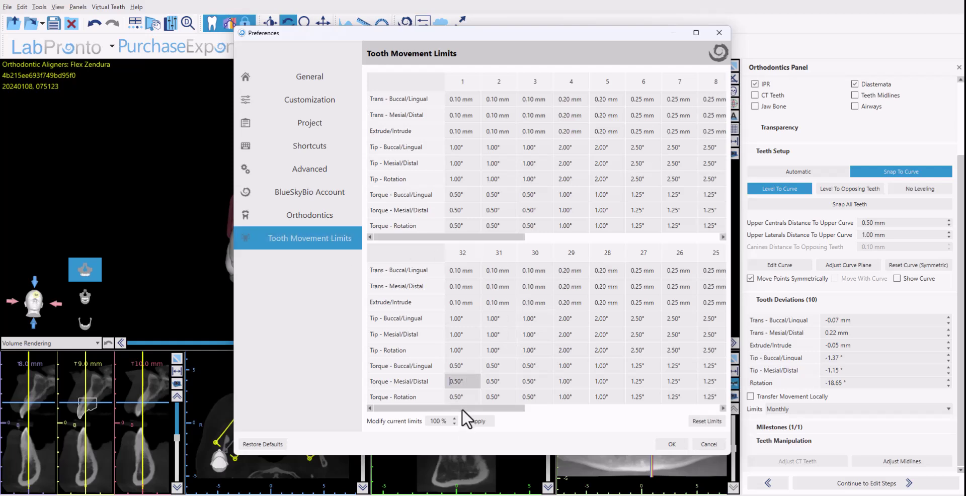
click(460, 301)
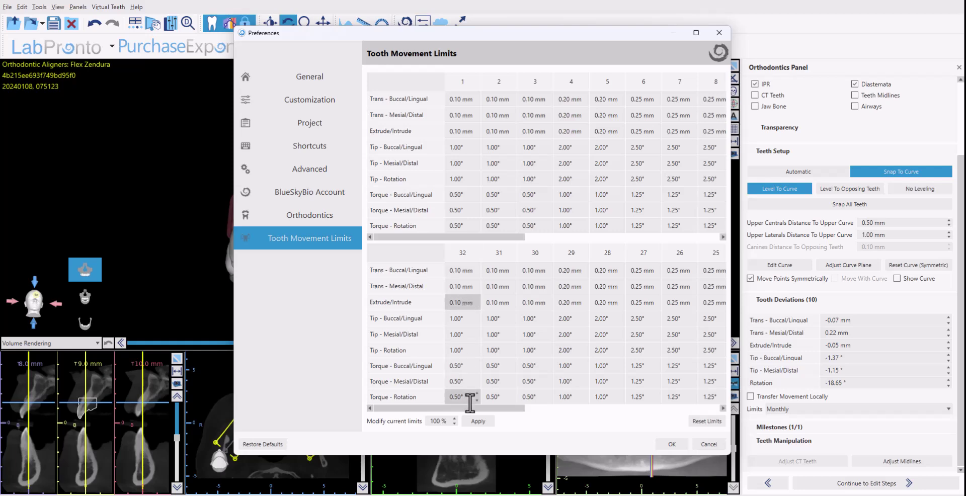
click(486, 398)
click(485, 420)
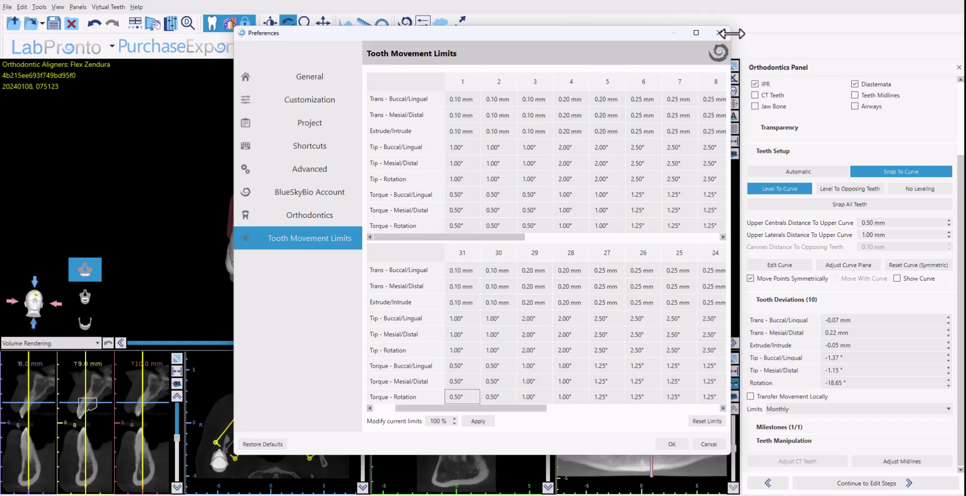
click(797, 378)
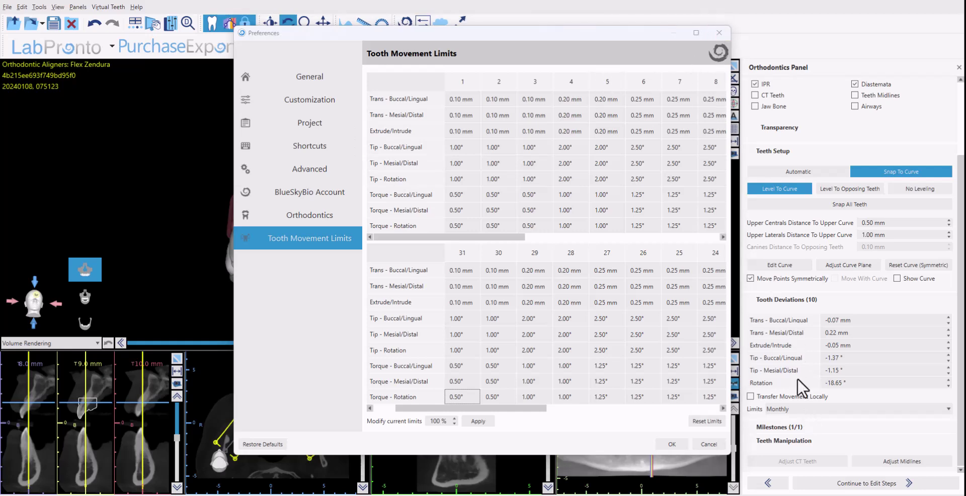
click(723, 31)
click(804, 409)
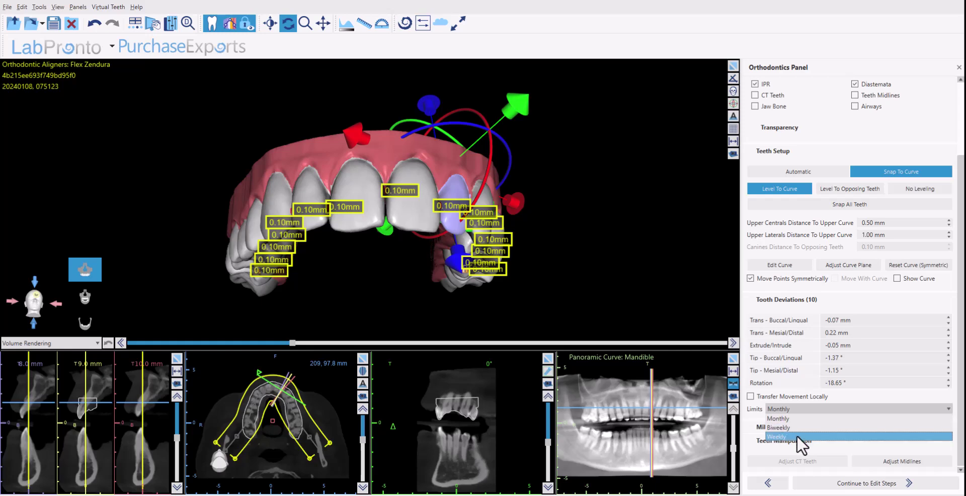
Keep Monthly limits, check the 100% Modify current limits value, and exit Preferences unchanged
click(554, 229)
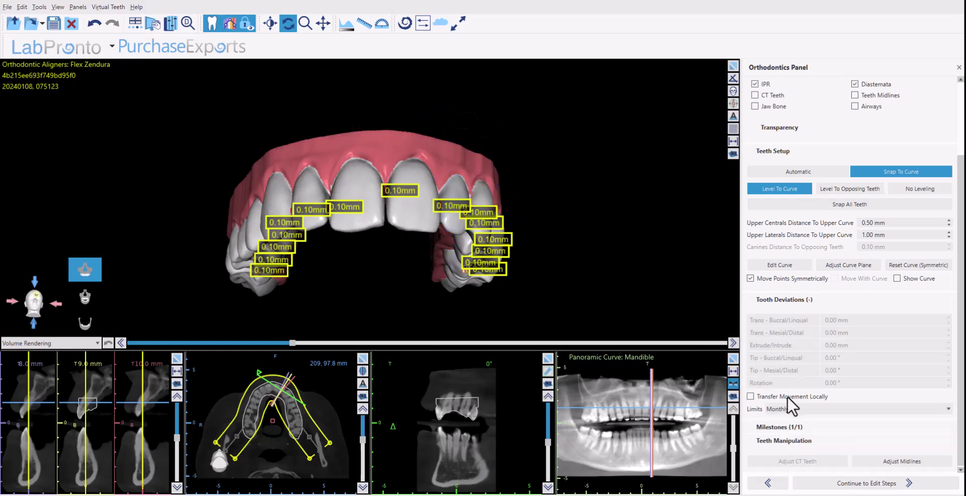
click(40, 7)
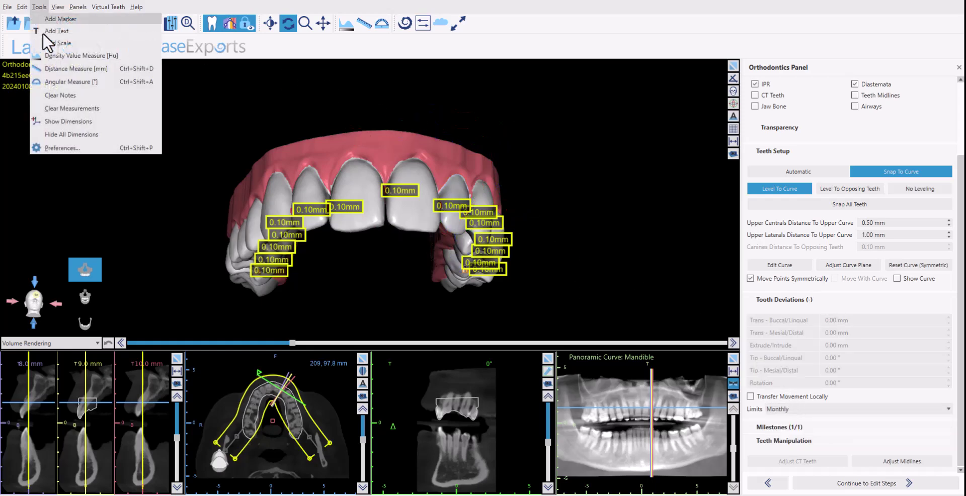
click(43, 147)
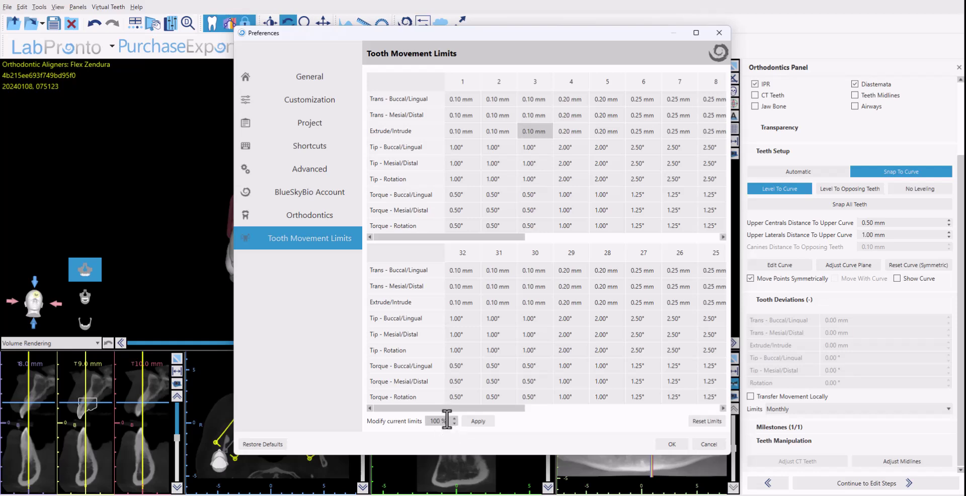
drag(447, 421, 428, 421)
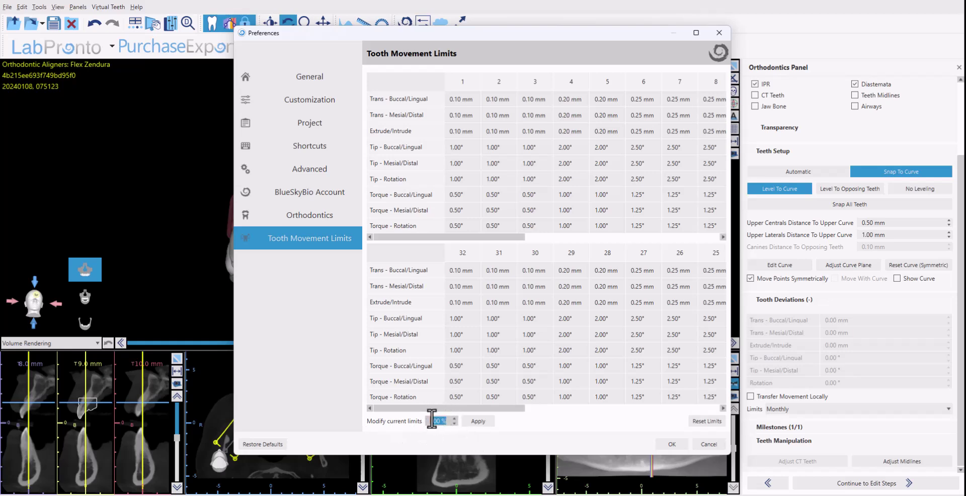
click(376, 129)
key(Escape)
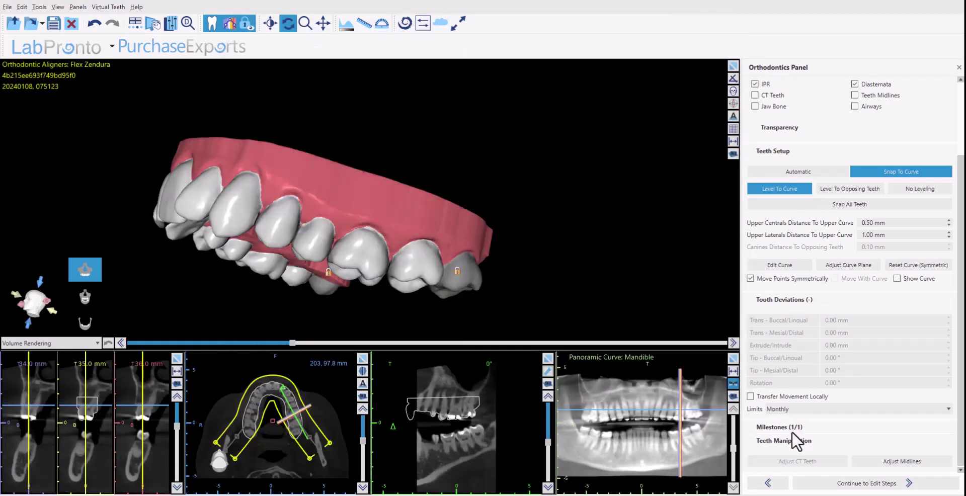